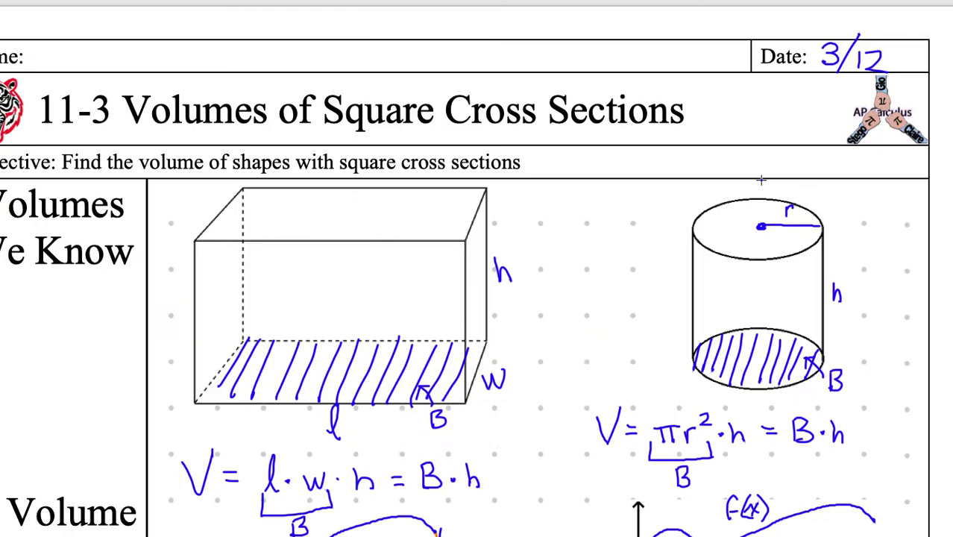
# Write "y = ..." beside the perpendicular to the x-axis note and "x = ..." in orange below the perpendicular to the y-axis note.
pyautogui.scroll(-15, 757, 171)
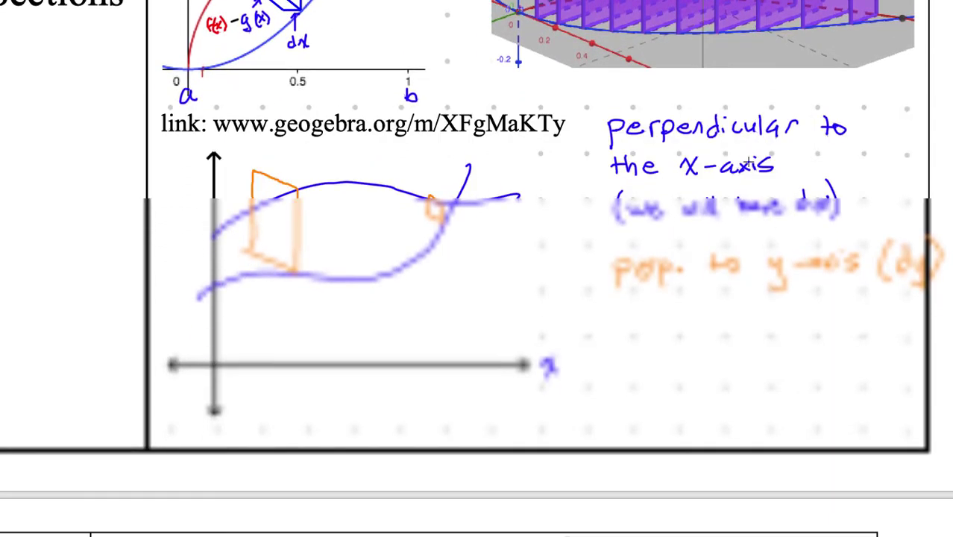
pyautogui.moveTo(838, 163); pyautogui.dragTo(842, 188)
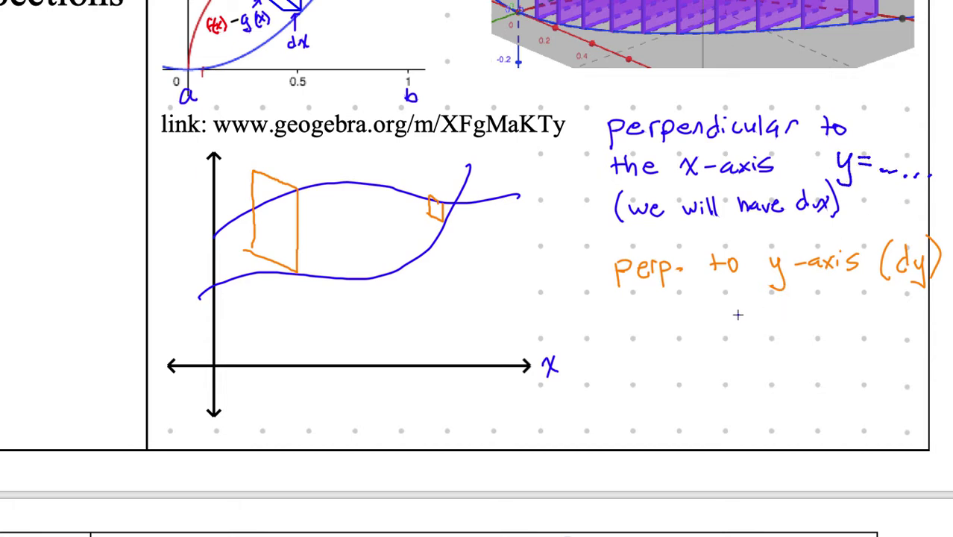
pyautogui.moveTo(735, 306)
pyautogui.mouseDown()
pyautogui.moveTo(751, 328)
pyautogui.moveTo(735, 328)
pyautogui.mouseUp()
pyautogui.hotkey('ctrl', 'z')
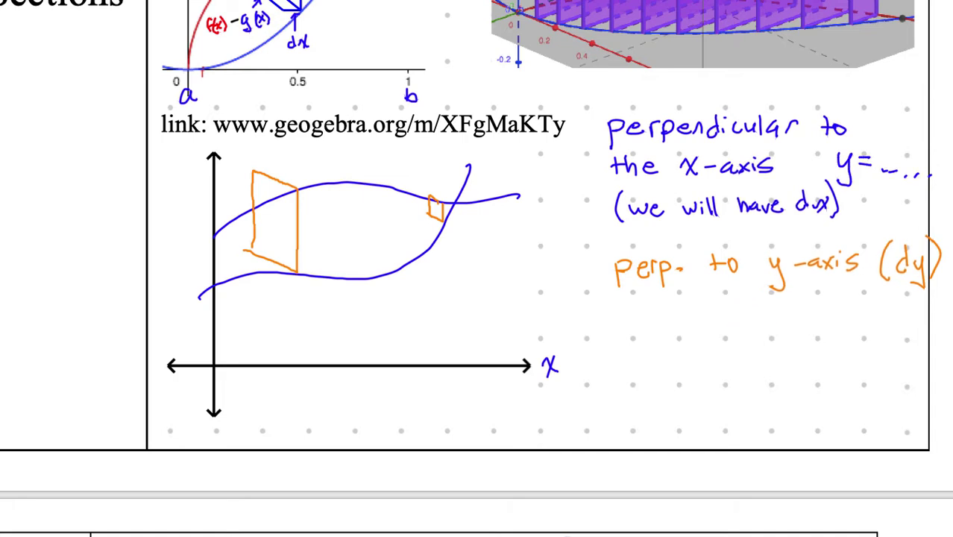
pyautogui.moveTo(728, 304); pyautogui.dragTo(744, 329)
pyautogui.moveTo(746, 307); pyautogui.dragTo(728, 329)
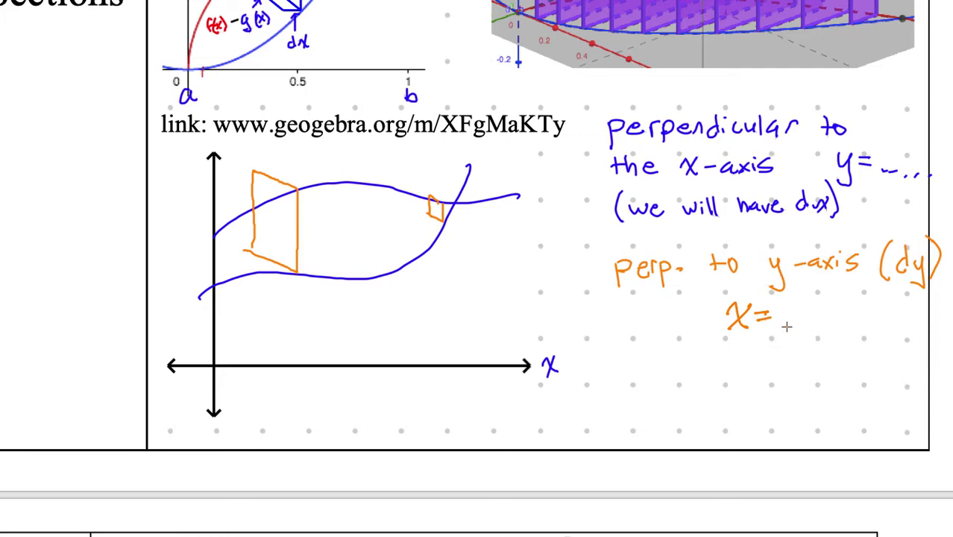
# Go to problem 2 and begin its part (a) solution with the integral from 0 to 2 of sin(πx).
pyautogui.press('super+Tab')
pyautogui.press('super+Tab')
pyautogui.press('super+Tab')
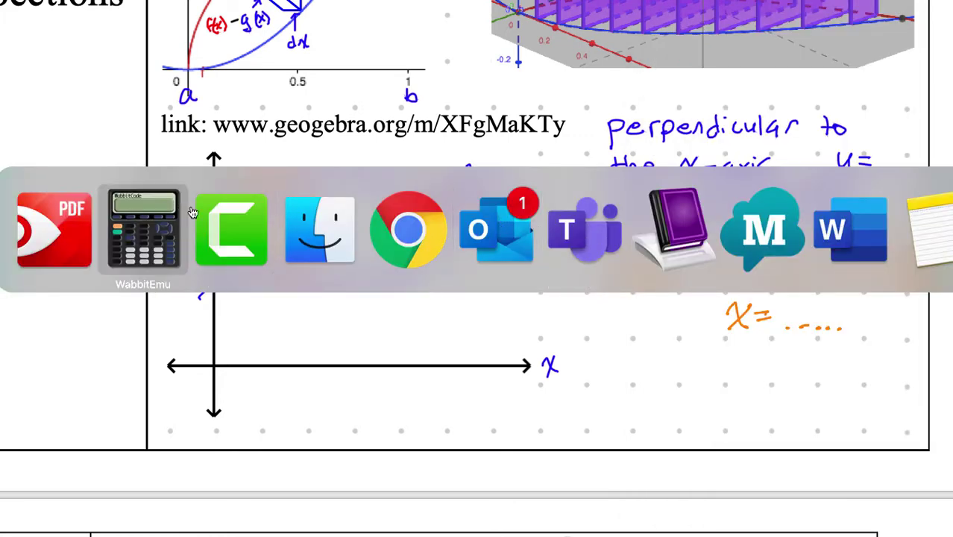
pyautogui.click(231, 224)
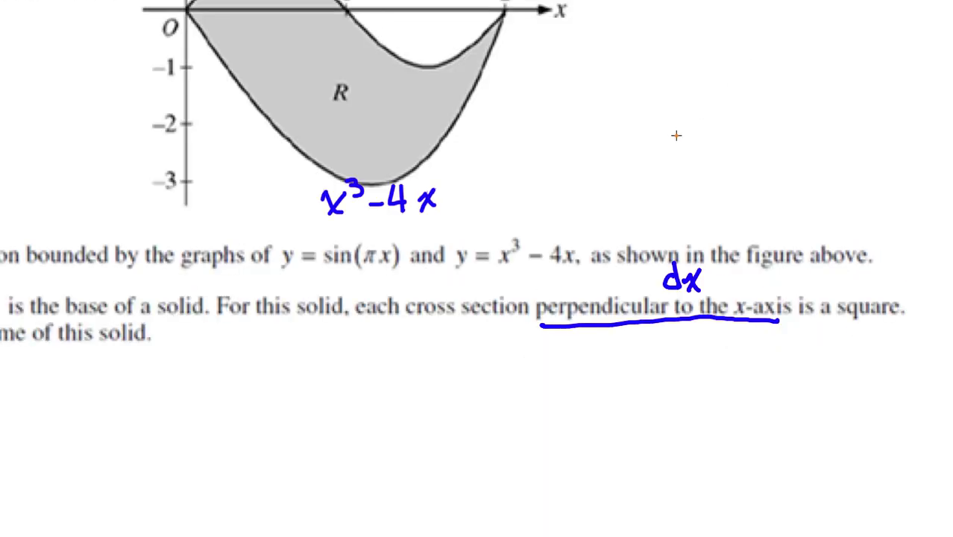
pyautogui.scroll(-2, 676, 135)
pyautogui.hscroll(-4, 675, 134)
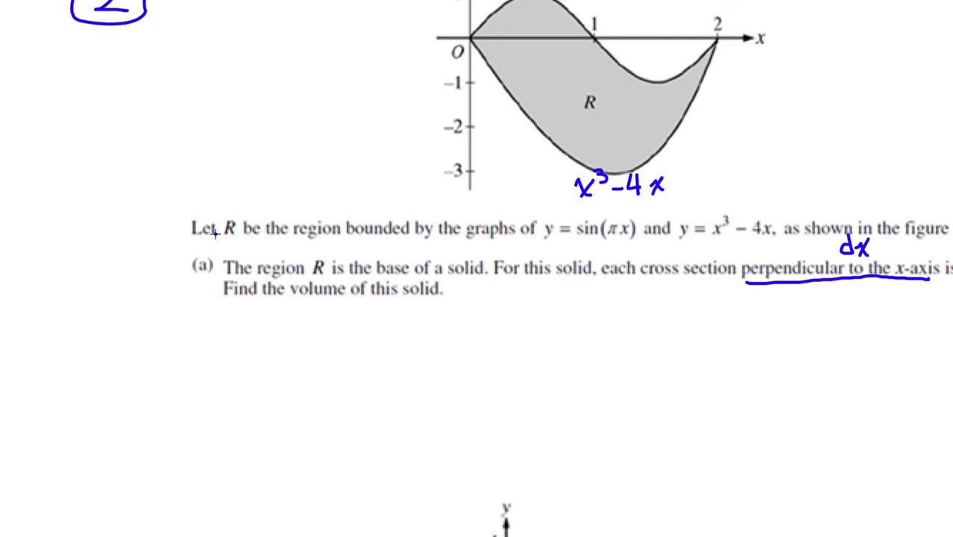
pyautogui.moveTo(198, 319)
pyautogui.mouseDown()
pyautogui.moveTo(186, 368)
pyautogui.moveTo(211, 366)
pyautogui.mouseUp()
pyautogui.moveTo(205, 307); pyautogui.dragTo(237, 353)
pyautogui.moveTo(254, 341)
pyautogui.mouseDown()
pyautogui.moveTo(256, 353)
pyautogui.moveTo(292, 359)
pyautogui.moveTo(316, 336)
pyautogui.moveTo(317, 354)
pyautogui.moveTo(337, 358)
pyautogui.mouseUp()
pyautogui.moveTo(340, 326); pyautogui.dragTo(342, 359)
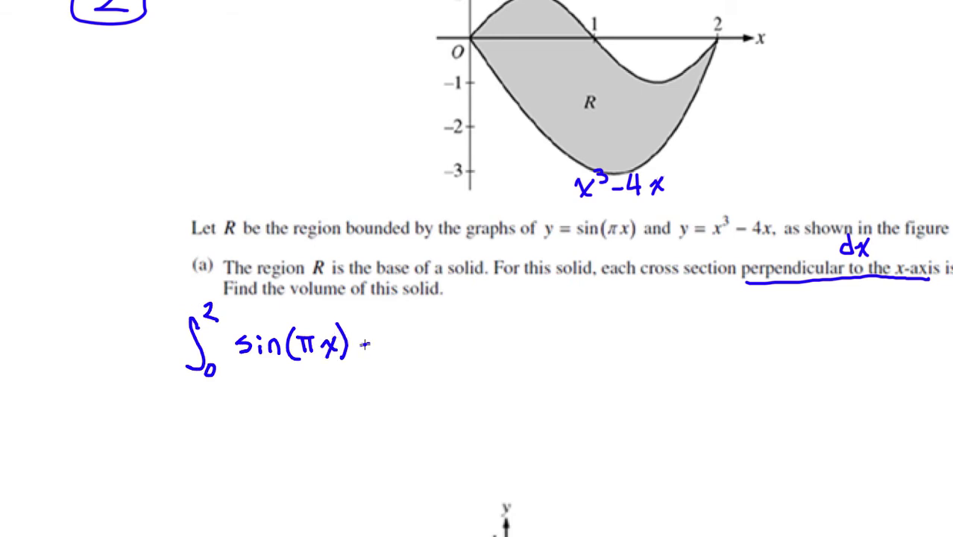
# Complete the handwritten integrand as [sin(πx) − (x³ − 4x)]² dx.
pyautogui.moveTo(386, 335); pyautogui.dragTo(388, 364)
pyautogui.moveTo(405, 346); pyautogui.dragTo(411, 356)
pyautogui.moveTo(410, 340); pyautogui.dragTo(399, 360)
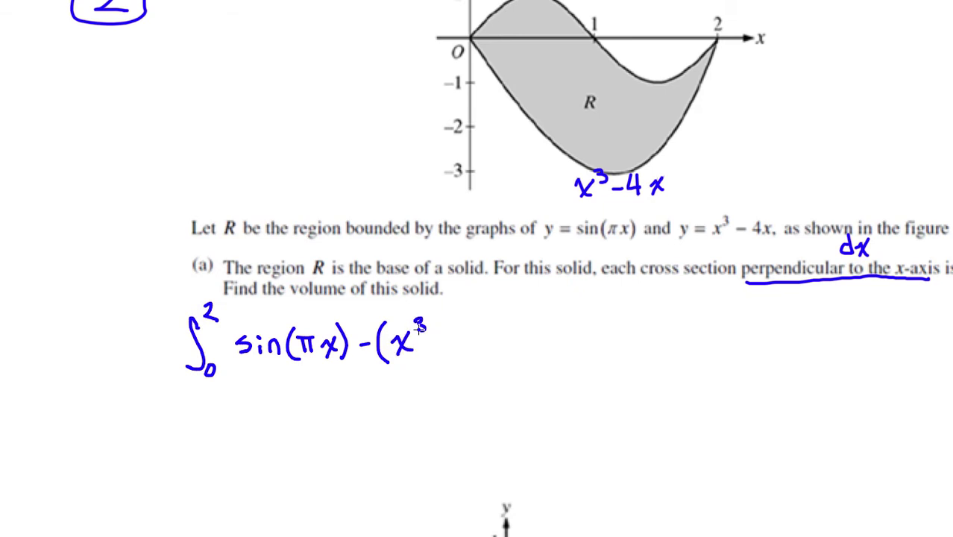
pyautogui.moveTo(463, 325)
pyautogui.mouseDown()
pyautogui.moveTo(462, 356)
pyautogui.moveTo(481, 357)
pyautogui.mouseUp()
pyautogui.moveTo(486, 336)
pyautogui.mouseDown()
pyautogui.moveTo(471, 358)
pyautogui.moveTo(489, 359)
pyautogui.mouseUp()
pyautogui.moveTo(234, 322); pyautogui.dragTo(244, 366)
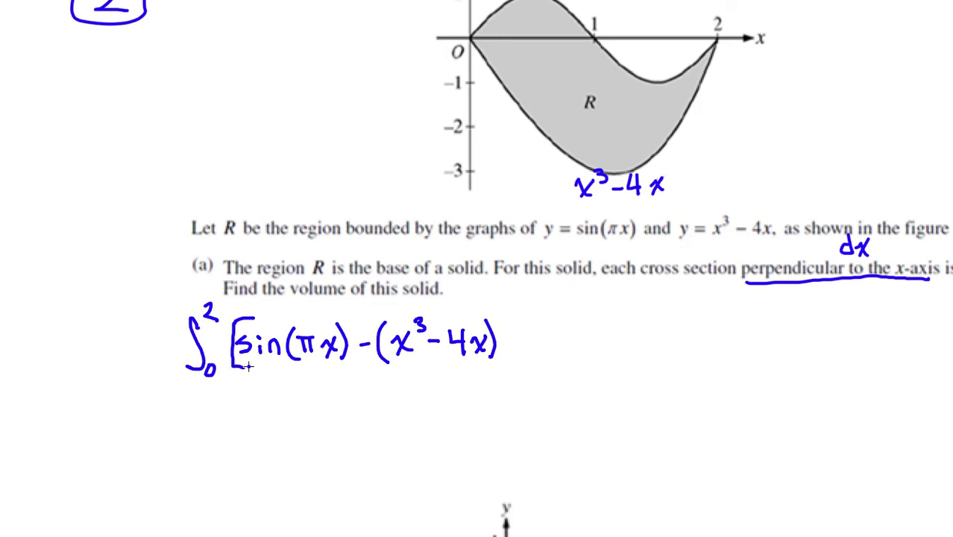
pyautogui.moveTo(505, 314); pyautogui.dragTo(504, 360)
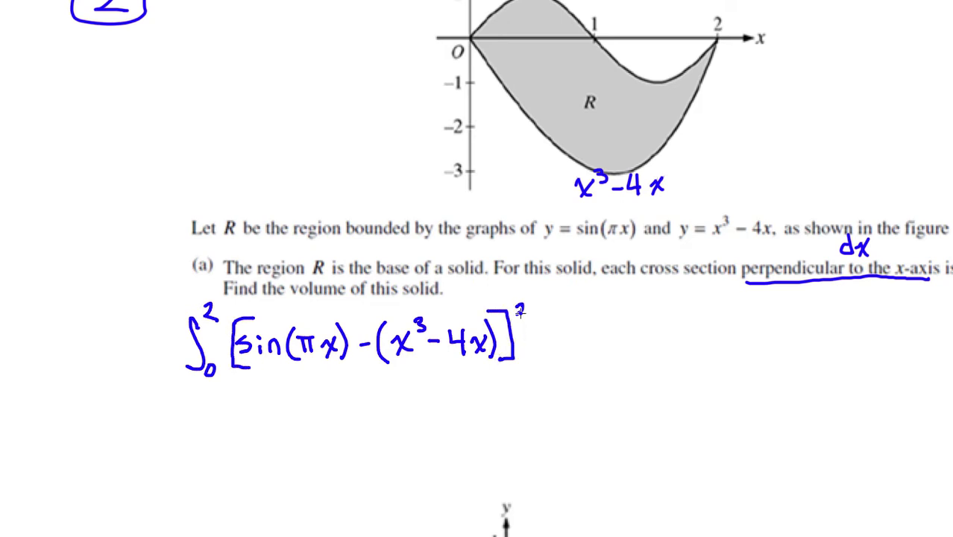
pyautogui.moveTo(551, 340)
pyautogui.mouseDown()
pyautogui.moveTo(549, 352)
pyautogui.moveTo(574, 353)
pyautogui.mouseUp()
pyautogui.moveTo(574, 332); pyautogui.dragTo(560, 355)
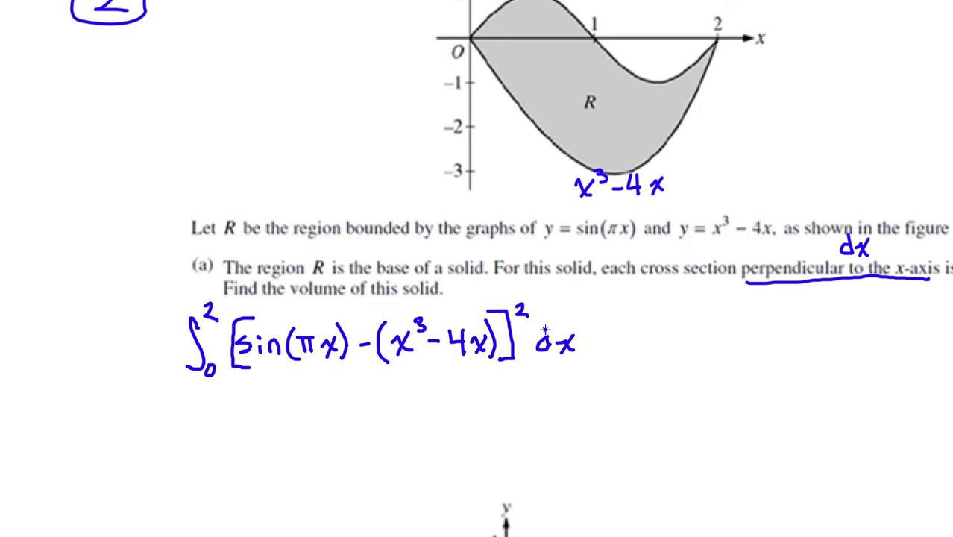
# Switch to the WabbitEmu TI-83 Plus calculator and begin the numerical integral with fnInt((sin(πX)−.
pyautogui.press('super+Tab')
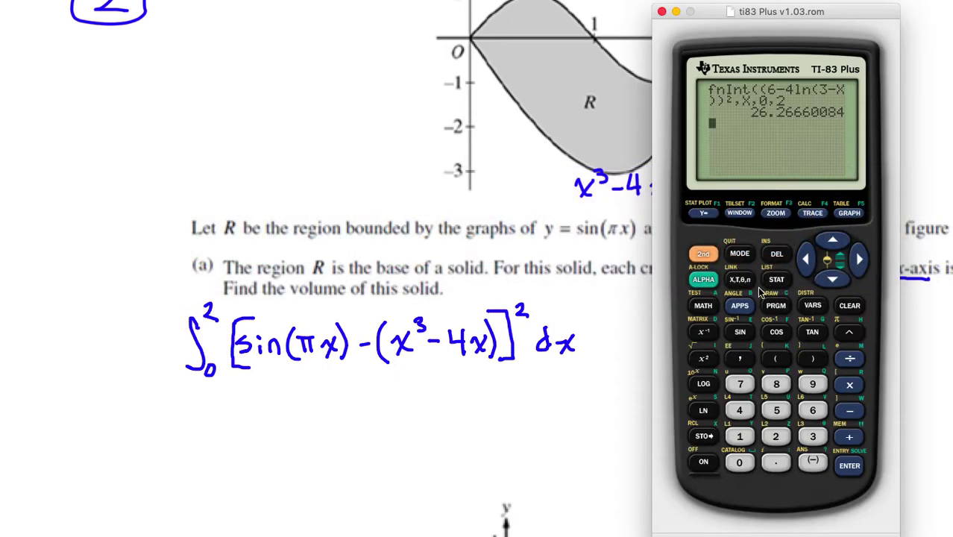
pyautogui.click(700, 304)
pyautogui.click(820, 387)
pyautogui.click(775, 357)
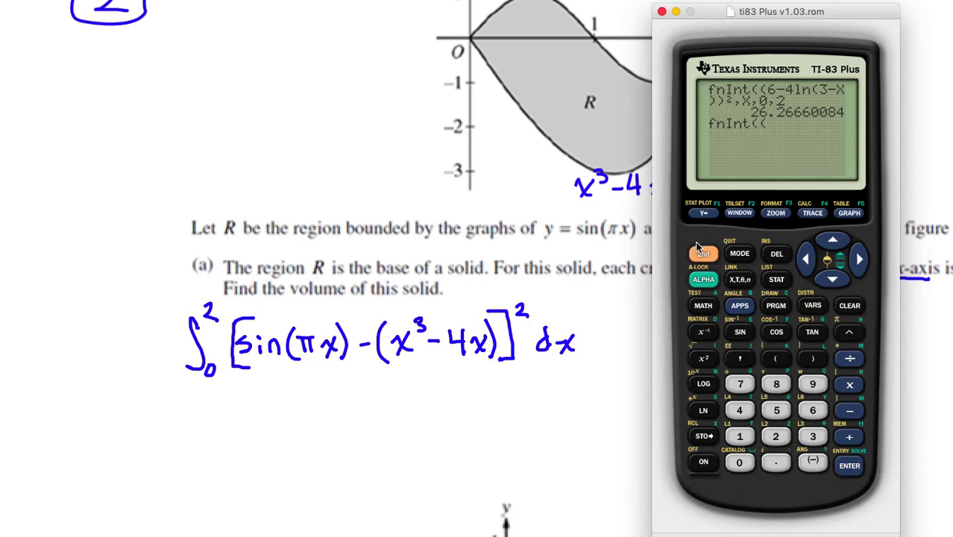
pyautogui.click(740, 332)
pyautogui.click(701, 254)
pyautogui.click(851, 335)
pyautogui.click(736, 282)
pyautogui.click(813, 359)
pyautogui.click(850, 410)
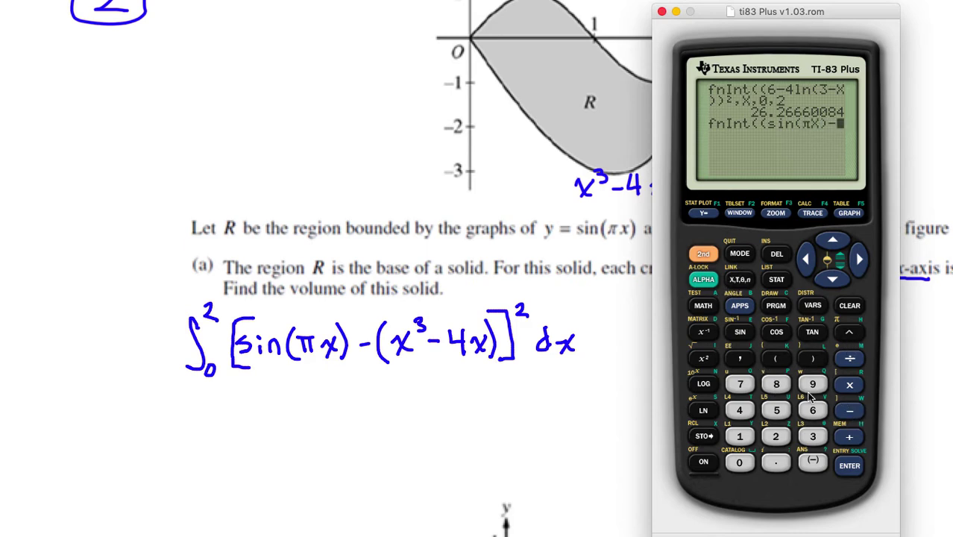
# Add the second function (X^3−4X) in parentheses to the calculator's integrand.
pyautogui.click(775, 360)
pyautogui.click(739, 280)
pyautogui.click(848, 331)
pyautogui.click(813, 437)
pyautogui.click(850, 410)
pyautogui.click(740, 410)
pyautogui.click(740, 280)
pyautogui.click(813, 360)
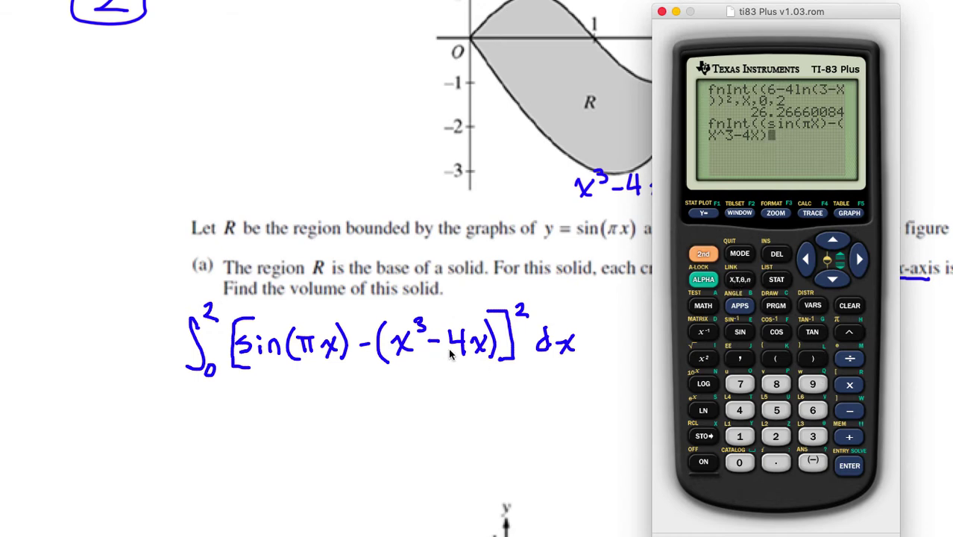
# Close and square the integrand, set the variable X with limits 0 and 2, and evaluate the integral.
pyautogui.click(815, 358)
pyautogui.click(703, 359)
pyautogui.click(740, 358)
pyautogui.click(745, 279)
pyautogui.click(740, 359)
pyautogui.click(739, 462)
pyautogui.click(739, 358)
pyautogui.click(776, 437)
pyautogui.click(850, 465)
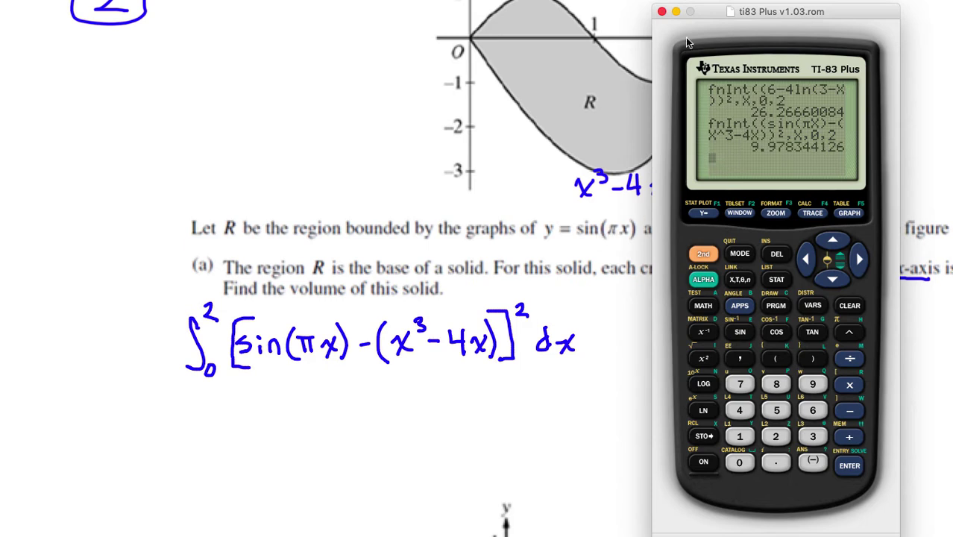
# Switch back to the worksheet and write "= 9.978" after the problem 2 integral.
pyautogui.press('super+Tab')
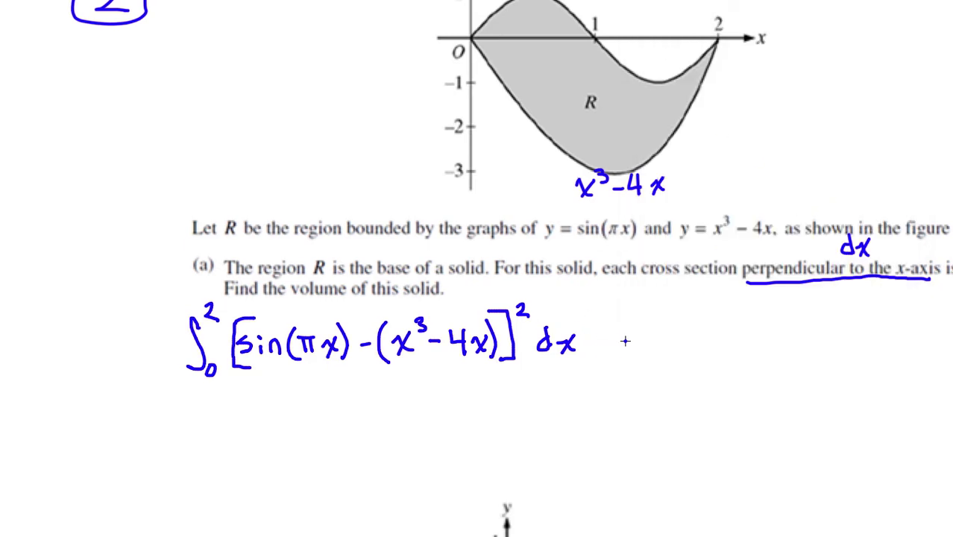
pyautogui.moveTo(597, 330); pyautogui.dragTo(613, 328)
pyautogui.moveTo(595, 339)
pyautogui.mouseDown()
pyautogui.moveTo(675, 347)
pyautogui.moveTo(722, 320)
pyautogui.mouseUp()
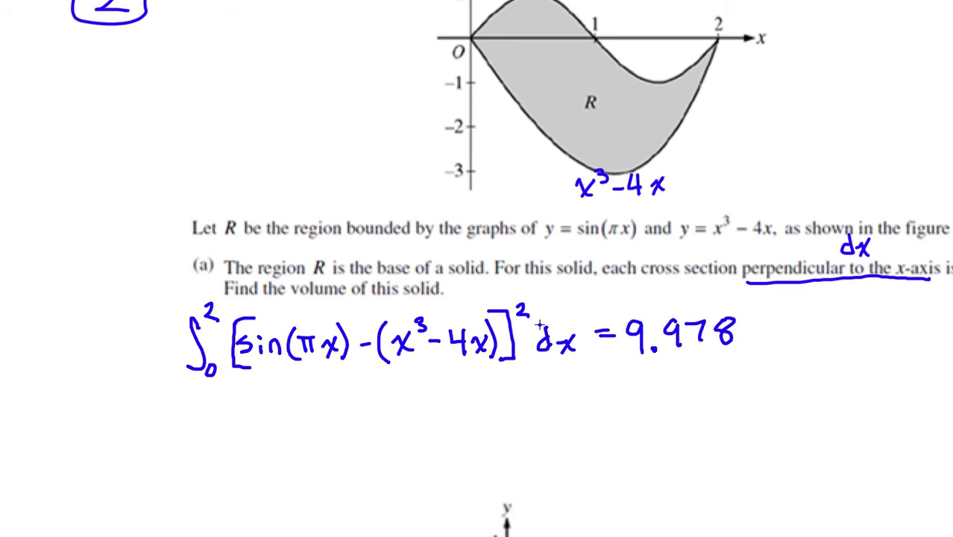
# Label the next problem with a circled 3 beside its graph of f(x) and g(x).
pyautogui.scroll(-5, 531, 307)
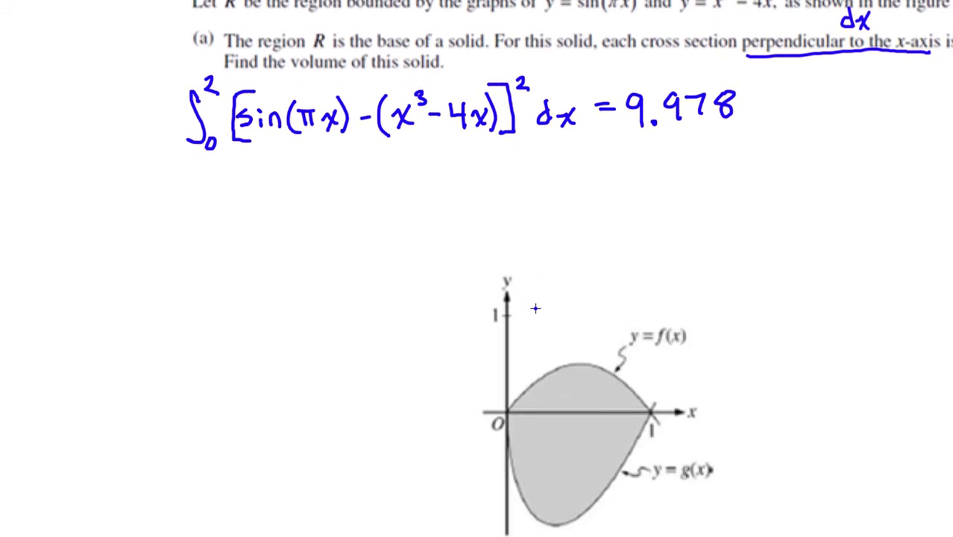
pyautogui.scroll(5, 533, 297)
pyautogui.scroll(-8, 532, 297)
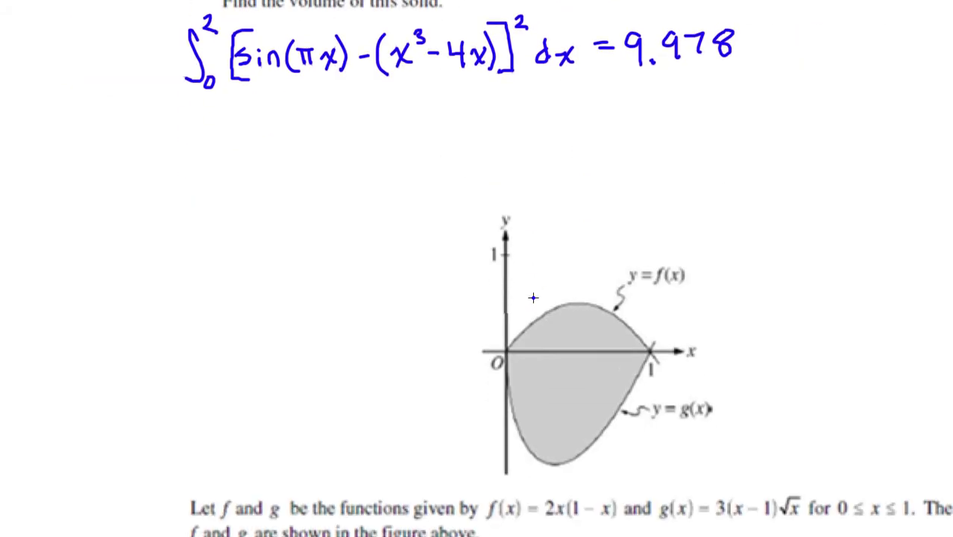
pyautogui.moveTo(88, 222); pyautogui.dragTo(82, 255)
pyautogui.moveTo(90, 204)
pyautogui.mouseDown()
pyautogui.moveTo(119, 213)
pyautogui.moveTo(93, 201)
pyautogui.mouseUp()
# Underline "perpendicular to the x-axis" in problem 3 part (a) and annotate it with "dx" and "y = ..." above.
pyautogui.scroll(-4, 109, 202)
pyautogui.scroll(-1, 110, 202)
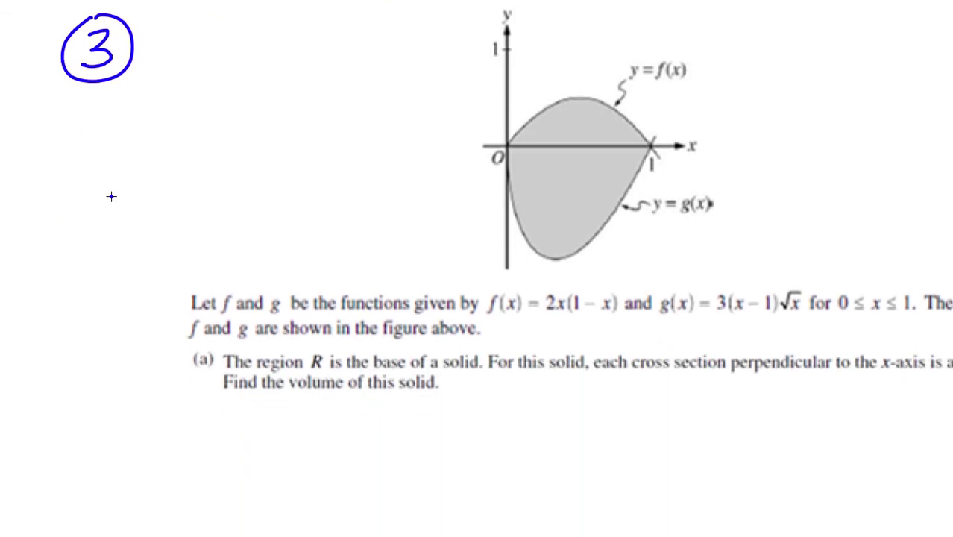
pyautogui.hscroll(2, 504, 280)
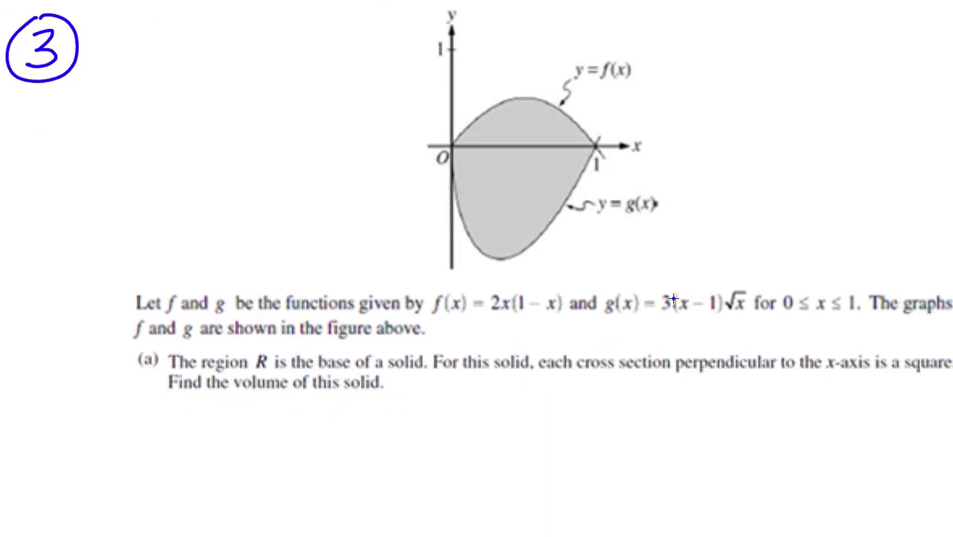
pyautogui.scroll(-2, 557, 231)
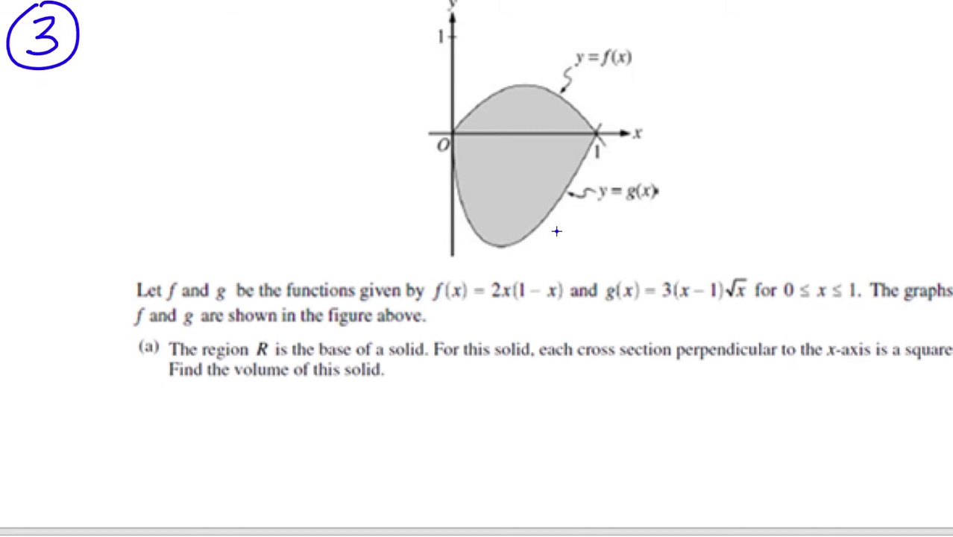
pyautogui.hscroll(4, 557, 223)
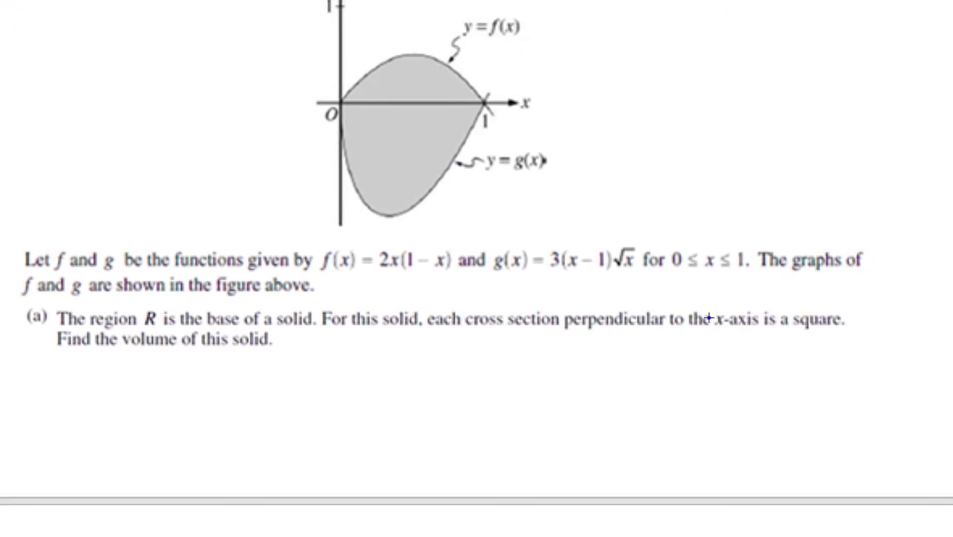
pyautogui.moveTo(572, 334); pyautogui.dragTo(757, 335)
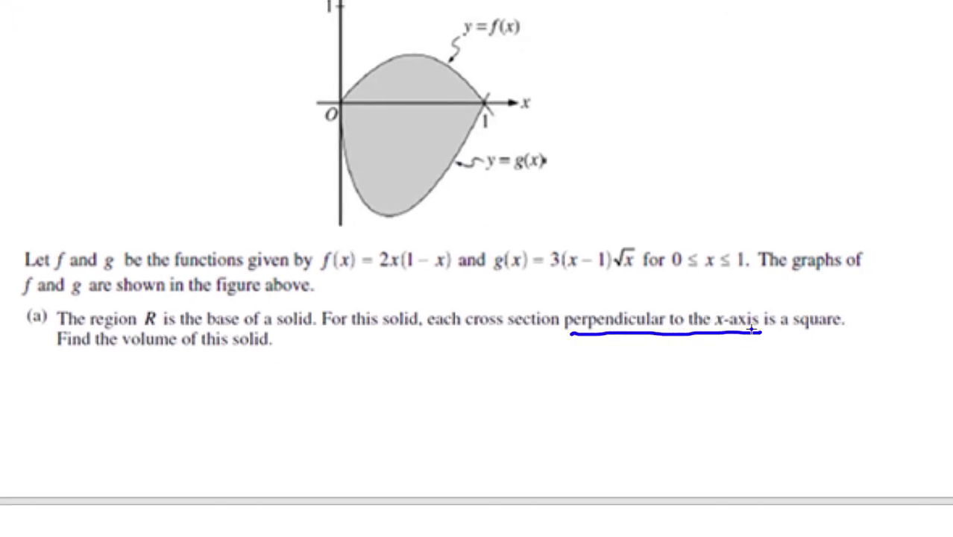
pyautogui.moveTo(664, 293)
pyautogui.mouseDown()
pyautogui.moveTo(671, 302)
pyautogui.moveTo(693, 288)
pyautogui.mouseUp()
pyautogui.moveTo(692, 287); pyautogui.dragTo(685, 297)
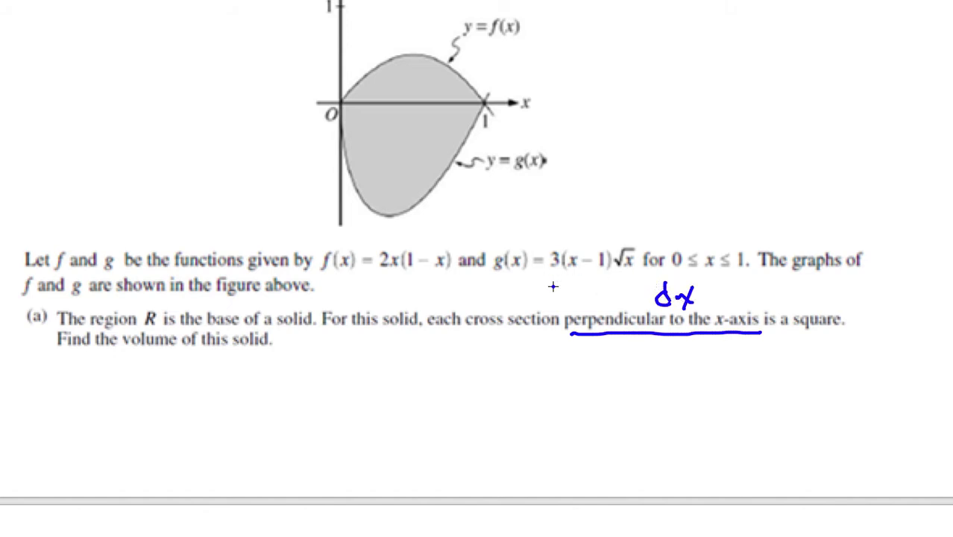
pyautogui.moveTo(542, 291); pyautogui.dragTo(566, 286)
# Write the volume integral from 0 to 1 of [f(x) − g(x)]² dx, followed by an equals sign, below problem 3 part (a).
pyautogui.hscroll(-3, 402, 248)
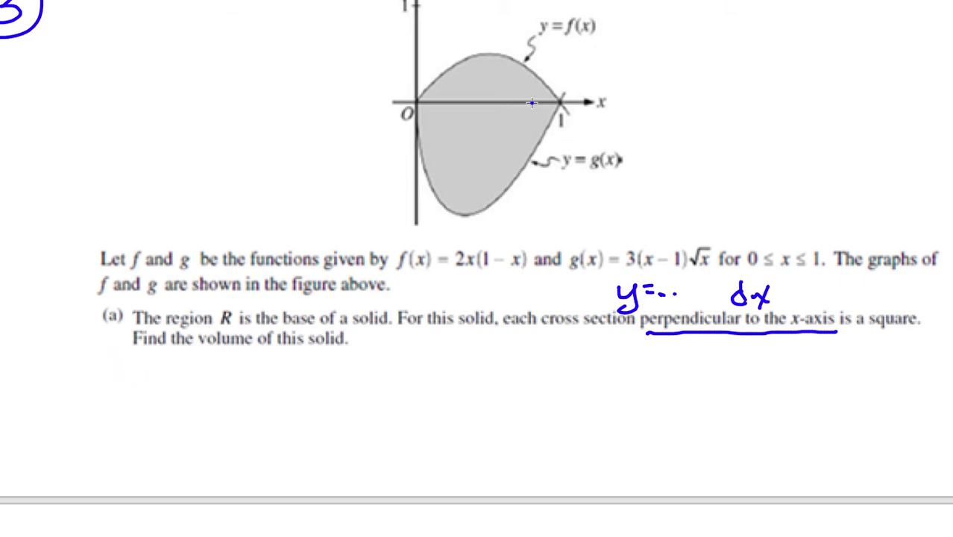
pyautogui.moveTo(124, 367)
pyautogui.mouseDown()
pyautogui.moveTo(112, 424)
pyautogui.moveTo(139, 428)
pyautogui.mouseUp()
pyautogui.moveTo(134, 357)
pyautogui.mouseDown()
pyautogui.moveTo(175, 414)
pyautogui.moveTo(197, 405)
pyautogui.mouseUp()
pyautogui.moveTo(203, 388)
pyautogui.mouseDown()
pyautogui.moveTo(206, 418)
pyautogui.moveTo(242, 422)
pyautogui.moveTo(268, 407)
pyautogui.moveTo(257, 414)
pyautogui.mouseUp()
pyautogui.moveTo(277, 382); pyautogui.dragTo(282, 415)
pyautogui.moveTo(158, 371); pyautogui.dragTo(155, 423)
pyautogui.moveTo(276, 371)
pyautogui.mouseDown()
pyautogui.moveTo(301, 392)
pyautogui.moveTo(292, 422)
pyautogui.mouseUp()
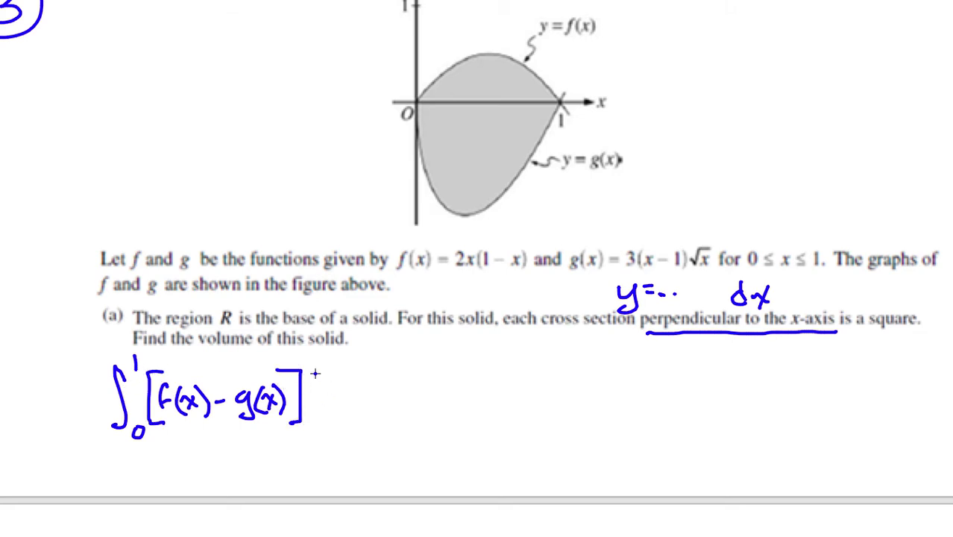
pyautogui.moveTo(312, 377)
pyautogui.mouseDown()
pyautogui.moveTo(327, 378)
pyautogui.moveTo(347, 412)
pyautogui.moveTo(367, 413)
pyautogui.mouseUp()
pyautogui.moveTo(367, 398); pyautogui.dragTo(352, 413)
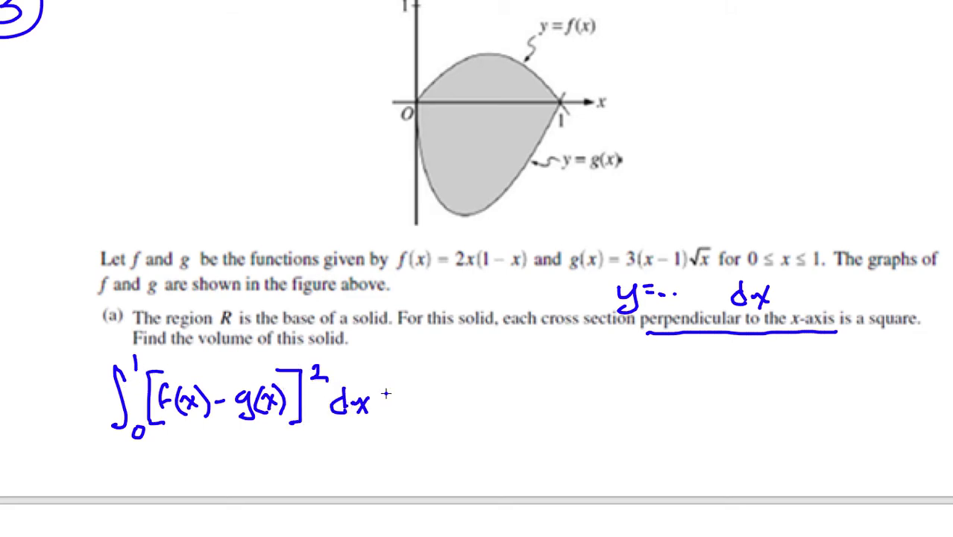
# Switch to the WabbitEmu TI-83 Plus calculator, clear its home screen and start a new fnInt( expression.
pyautogui.press('super+Tab')
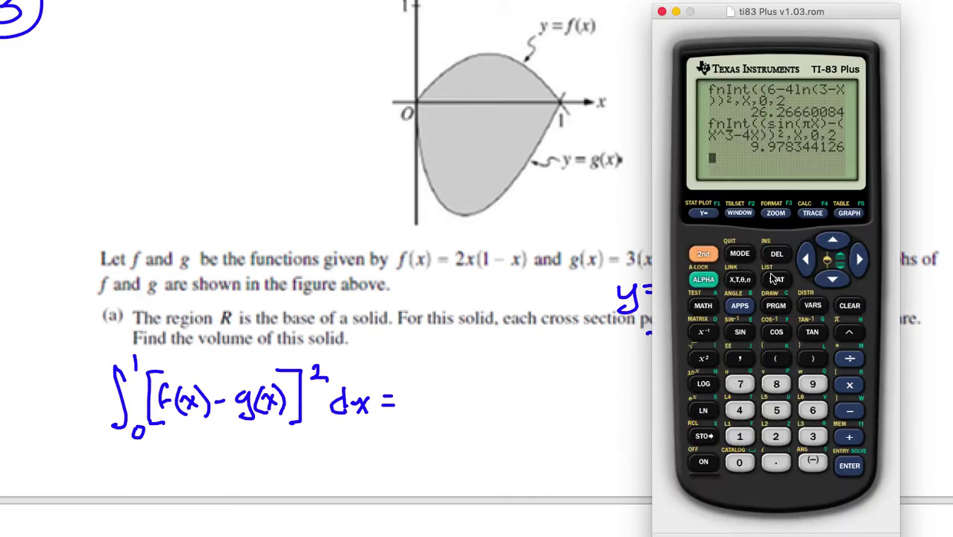
pyautogui.click(847, 306)
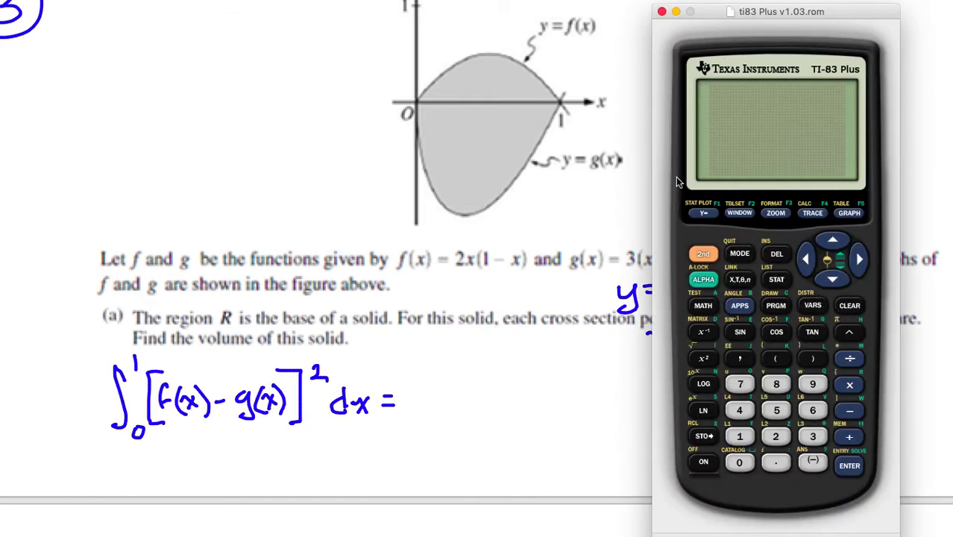
pyautogui.click(703, 305)
pyautogui.click(812, 381)
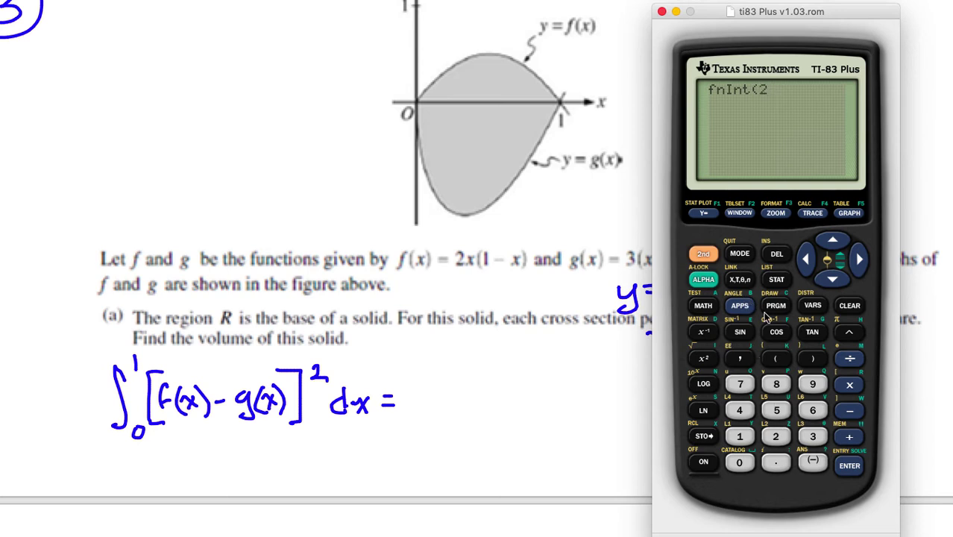
# Enter (2X(1−X)− as the first part of the new integrand on the calculator.
pyautogui.click(775, 358)
pyautogui.click(775, 436)
pyautogui.click(742, 281)
pyautogui.click(775, 358)
pyautogui.click(739, 436)
pyautogui.click(849, 410)
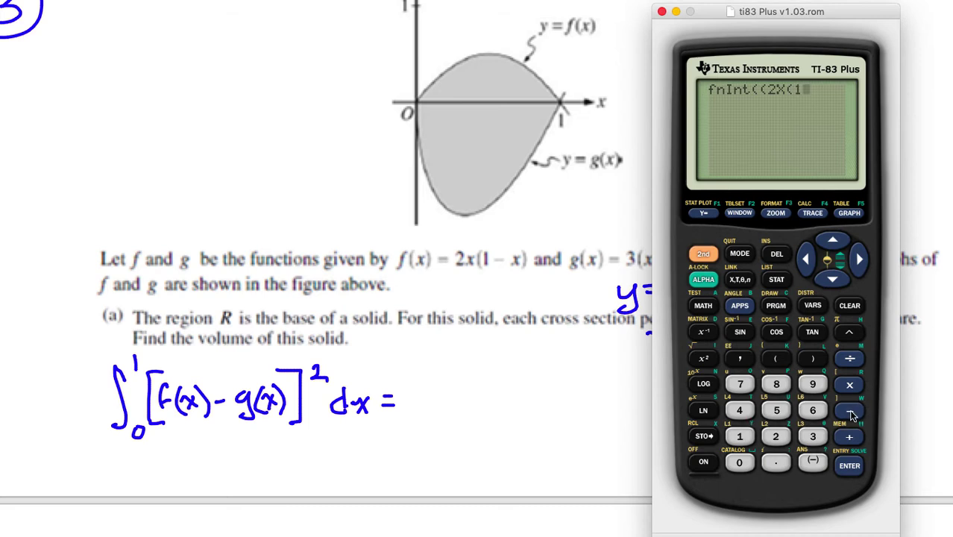
pyautogui.click(742, 284)
pyautogui.click(811, 358)
pyautogui.click(849, 410)
# Move the calculator off the g(x) formula and append 3(X−1) to the integrand.
pyautogui.moveTo(784, 16); pyautogui.dragTo(395, 9)
pyautogui.click(422, 429)
pyautogui.click(395, 358)
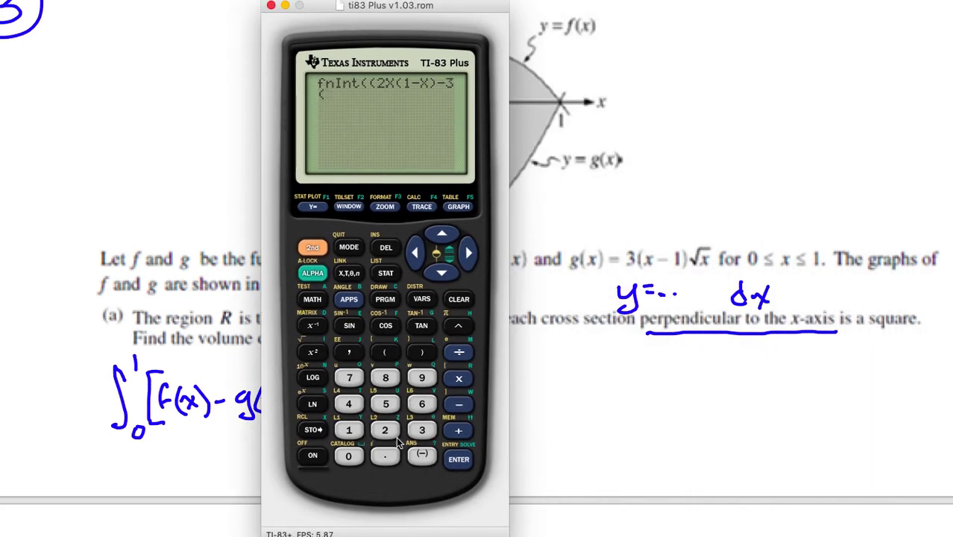
pyautogui.click(354, 274)
pyautogui.click(458, 404)
pyautogui.click(349, 431)
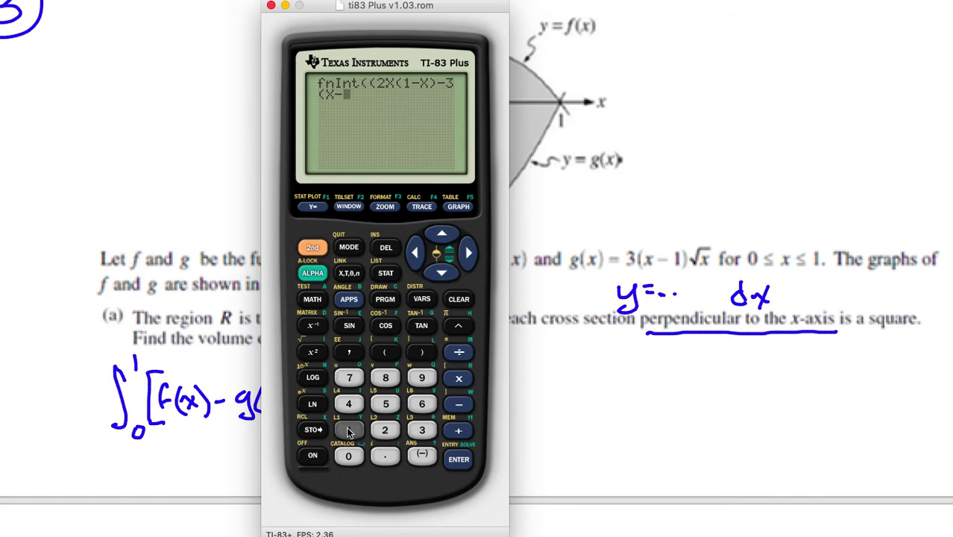
pyautogui.click(419, 354)
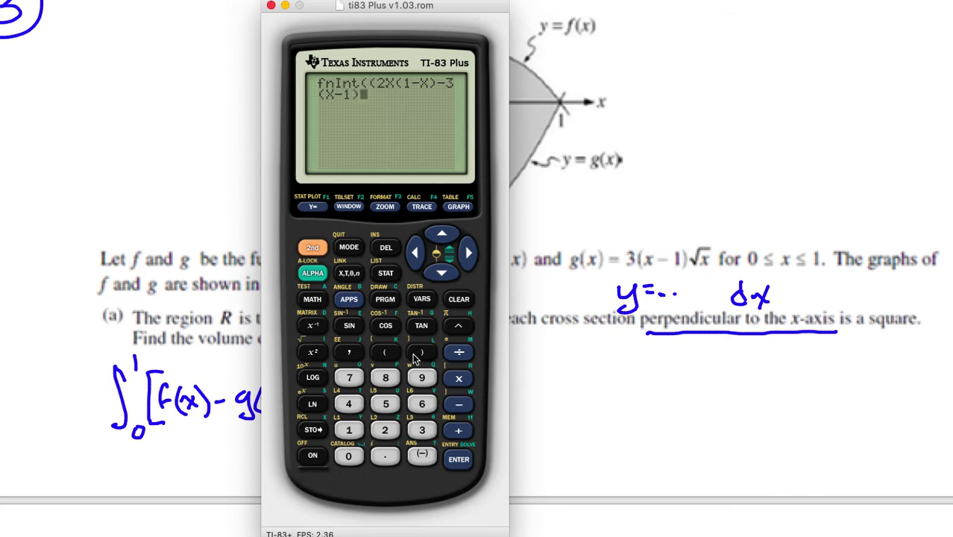
# Finish the integrand with √(X), square the whole difference, and evaluate the integral in X from 0 to 1.
pyautogui.click(313, 248)
pyautogui.click(312, 352)
pyautogui.click(348, 273)
pyautogui.click(422, 352)
pyautogui.click(422, 351)
pyautogui.click(316, 350)
pyautogui.click(353, 352)
pyautogui.click(352, 269)
pyautogui.click(349, 352)
pyautogui.click(348, 456)
pyautogui.click(349, 352)
pyautogui.click(458, 458)
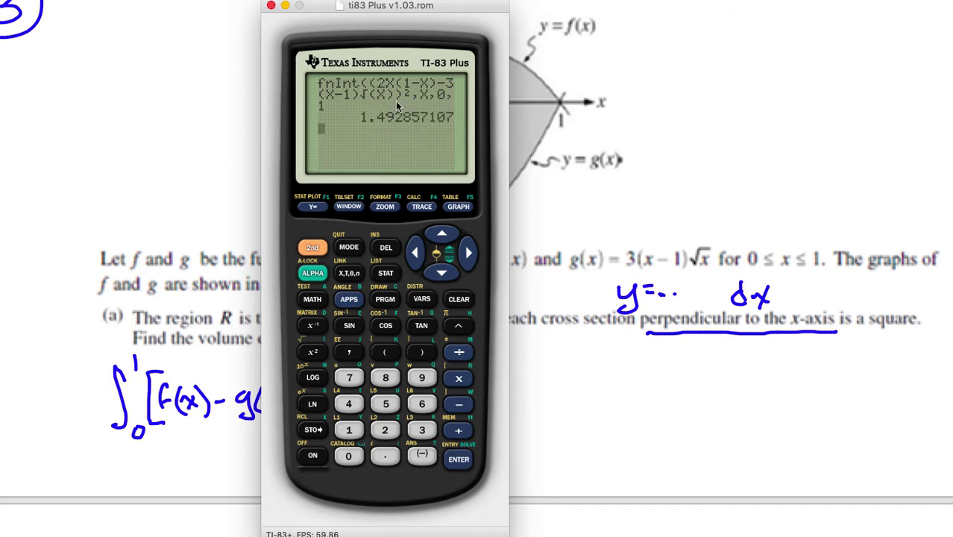
# Switch back to the worksheet and write 1.493 after the equals sign of the problem 3 part (a) integral.
pyautogui.press('super+Tab')
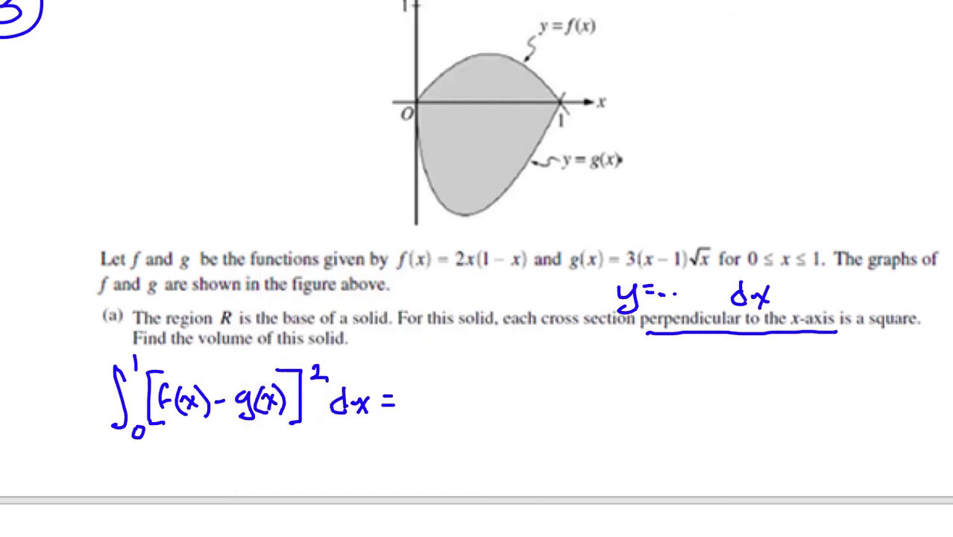
pyautogui.moveTo(415, 381); pyautogui.dragTo(418, 420)
pyautogui.click(432, 415)
pyautogui.moveTo(450, 387)
pyautogui.mouseDown()
pyautogui.moveTo(462, 408)
pyautogui.moveTo(456, 421)
pyautogui.mouseUp()
pyautogui.moveTo(483, 391)
pyautogui.mouseDown()
pyautogui.moveTo(479, 419)
pyautogui.moveTo(500, 418)
pyautogui.mouseUp()
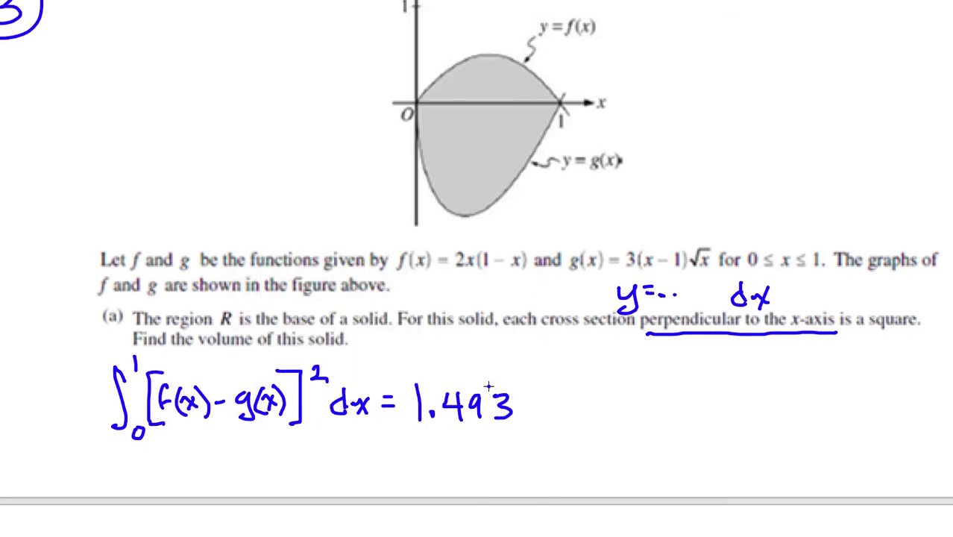
# Number the tan⁻¹ x square cross-section problem on the following page with a circled 4 in its margin.
pyautogui.hscroll(-2, 680, 372)
pyautogui.scroll(-10, 489, 374)
pyautogui.moveTo(80, 133)
pyautogui.mouseDown()
pyautogui.moveTo(101, 142)
pyautogui.moveTo(97, 167)
pyautogui.mouseUp()
pyautogui.moveTo(88, 113)
pyautogui.mouseDown()
pyautogui.moveTo(121, 153)
pyautogui.moveTo(97, 113)
pyautogui.mouseUp()
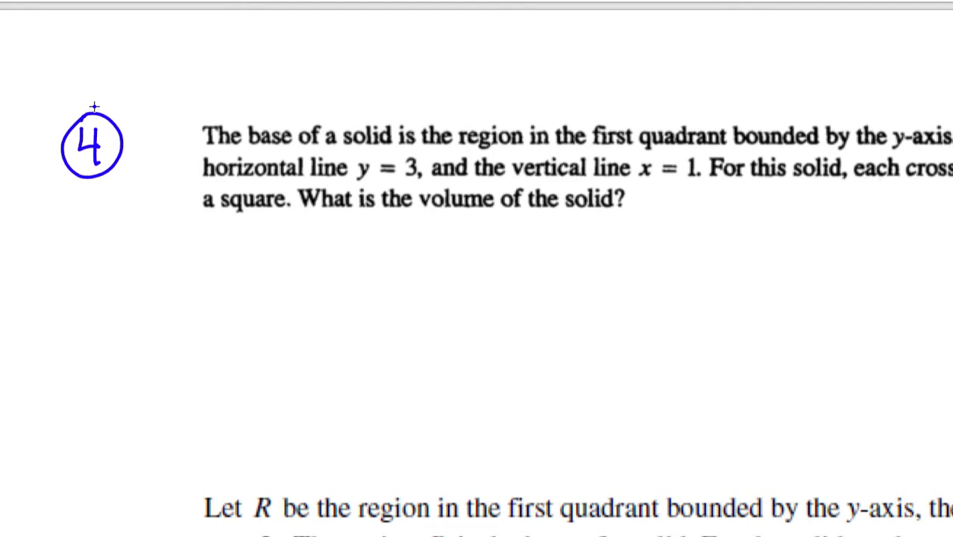
# Switch to the TI-83 Plus calculator and enter tan⁻¹(X) as function Y1.
pyautogui.scroll(-3, 94, 106)
pyautogui.hscroll(1, 91, 108)
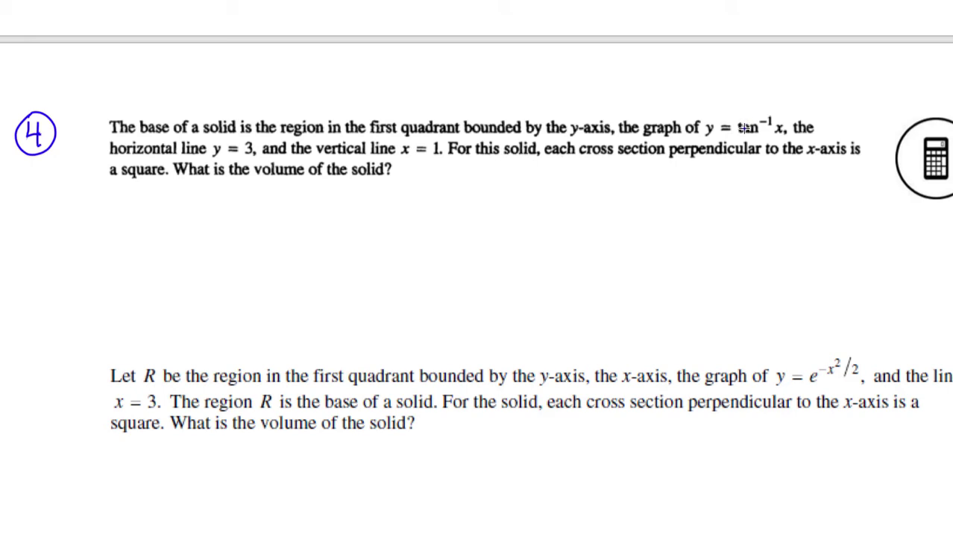
pyautogui.press('super+Tab')
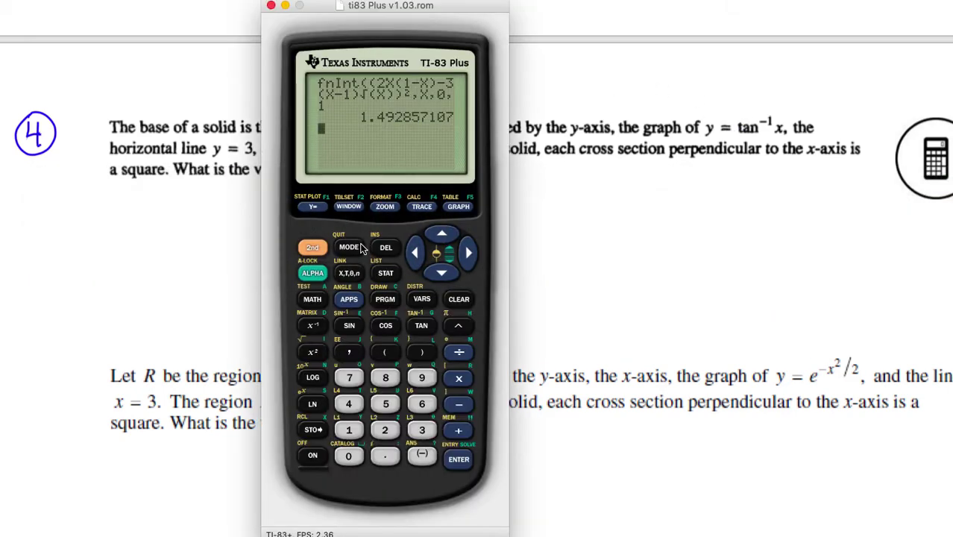
pyautogui.click(318, 208)
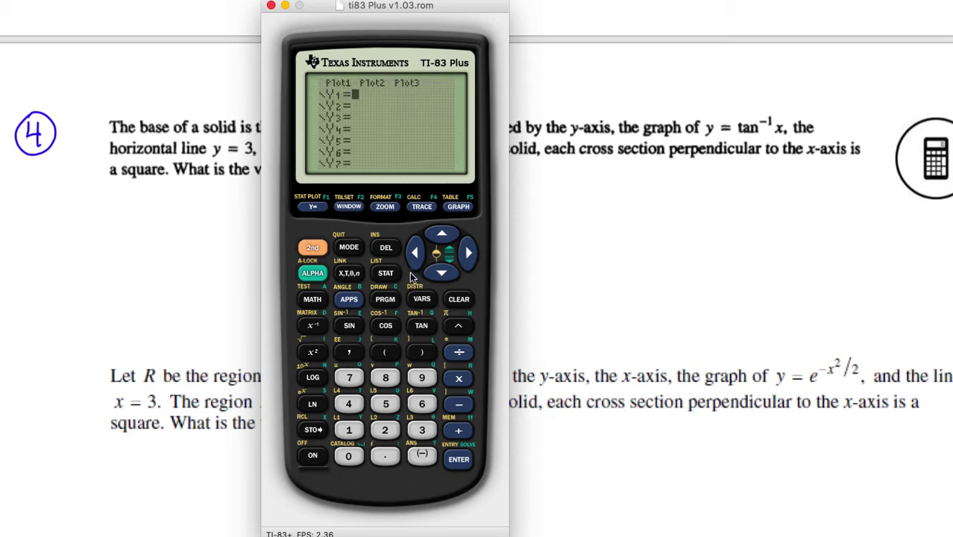
pyautogui.click(312, 247)
pyautogui.click(421, 325)
pyautogui.click(349, 273)
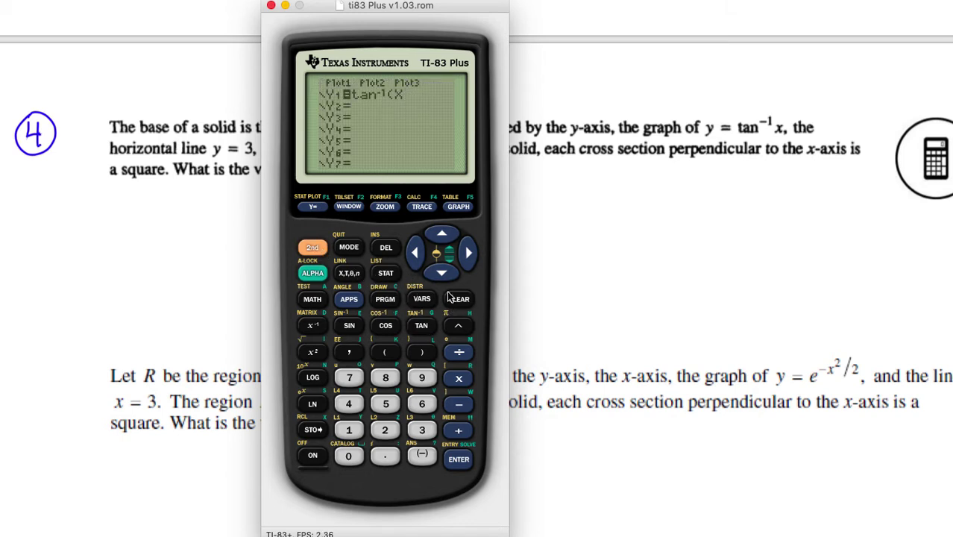
# Set the graph window to Xmin 0 and Xmax 1, and graph Y1 with ZoomFit.
pyautogui.moveTo(427, 15); pyautogui.dragTo(548, 29)
pyautogui.click(501, 205)
pyautogui.click(507, 460)
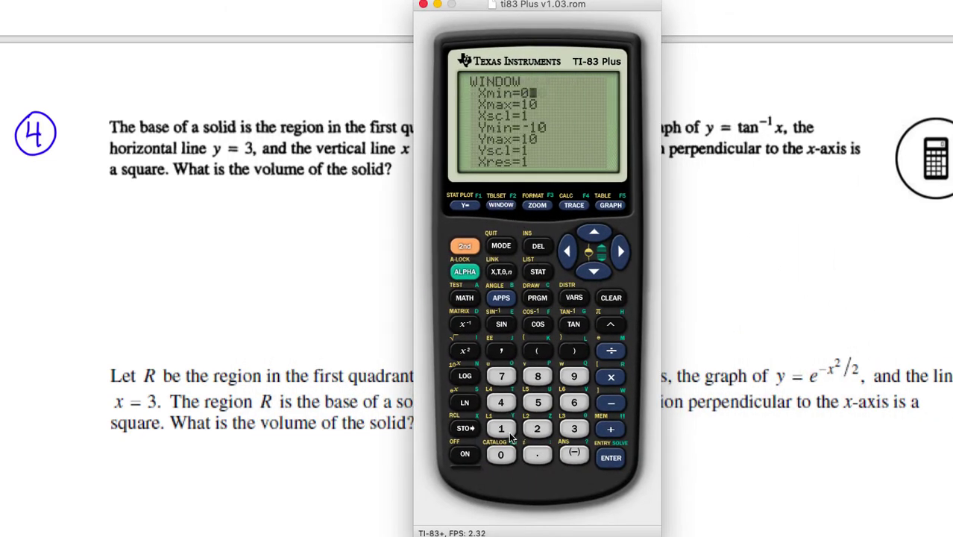
pyautogui.click(594, 272)
pyautogui.click(499, 427)
pyautogui.click(535, 206)
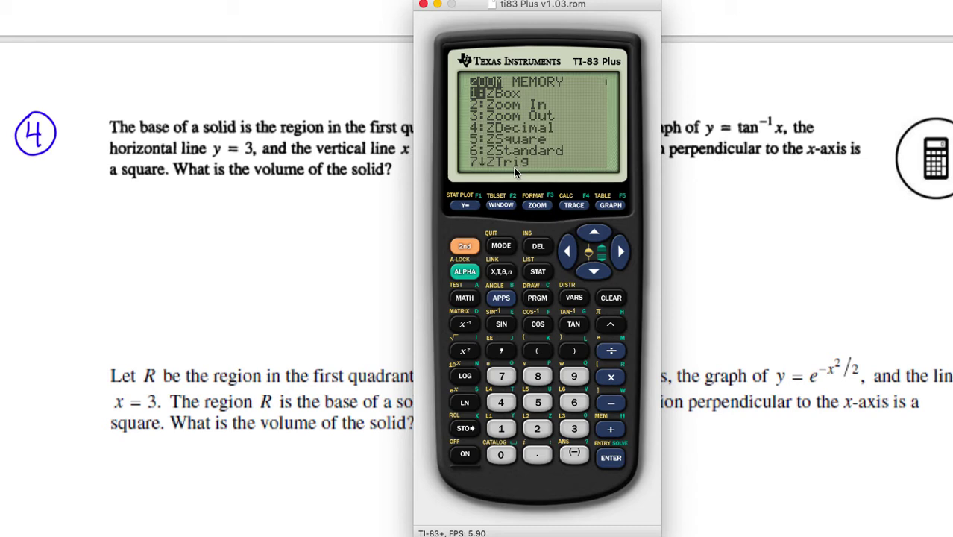
pyautogui.press('0')
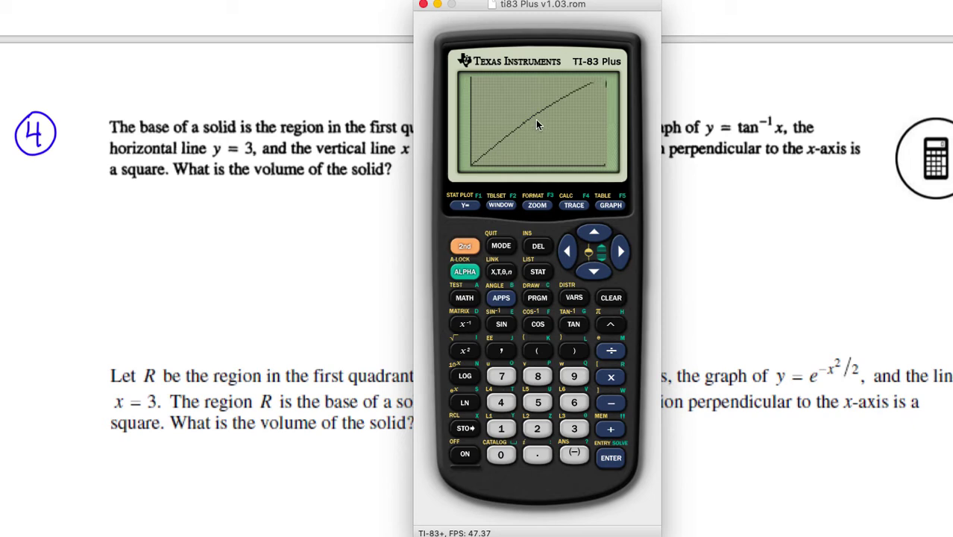
# Enter 3 as function Y2, move the calculator off the problem text, and regraph both functions with ZoomFit.
pyautogui.click(472, 210)
pyautogui.click(592, 268)
pyautogui.moveTo(549, 3); pyautogui.dragTo(693, 46)
pyautogui.click(745, 452)
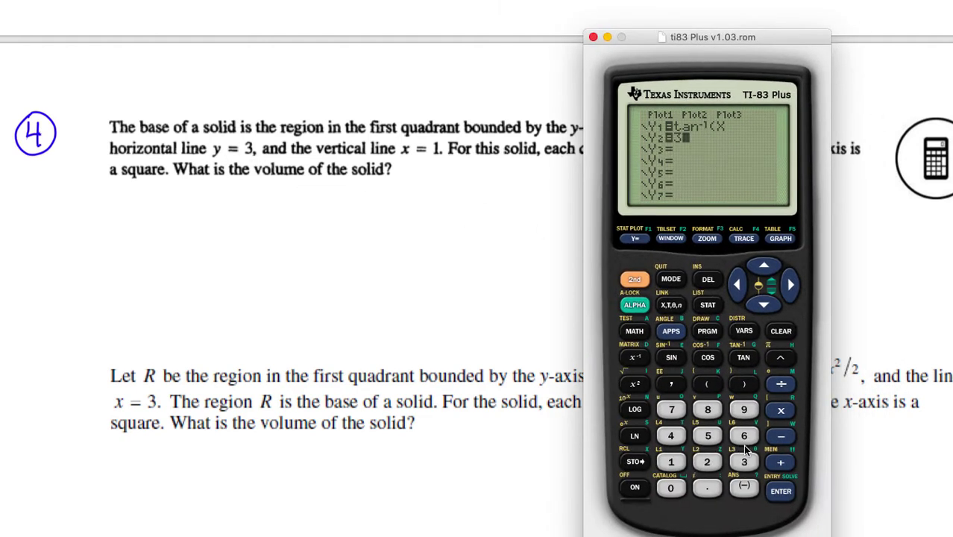
pyautogui.click(707, 238)
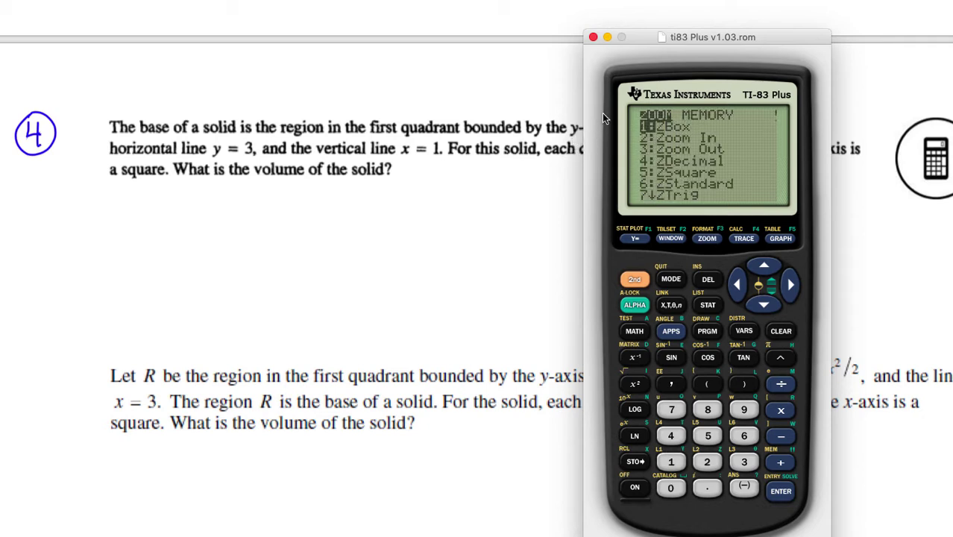
pyautogui.press('0')
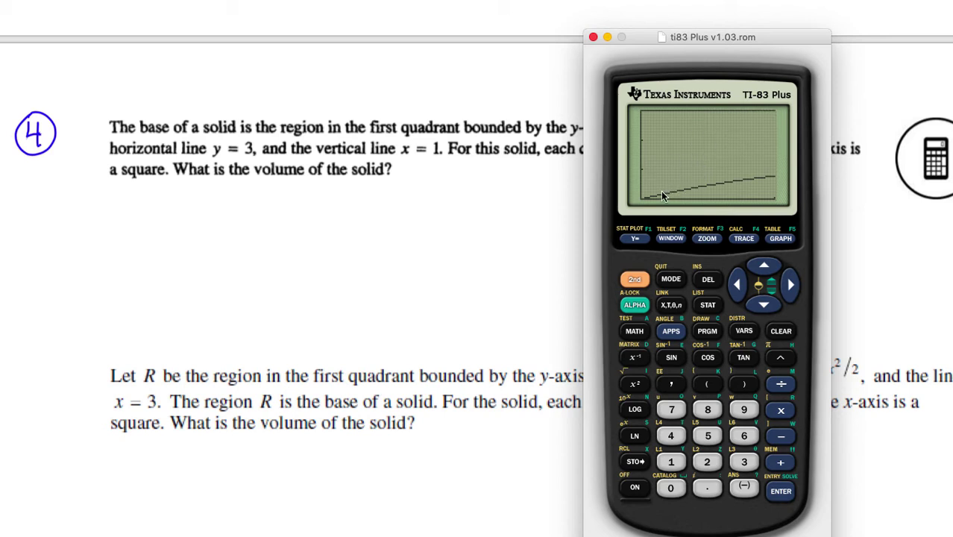
# Capture the calculator's graph screen and paste it into the worksheet, enlarged, beneath the problem 4 text.
pyautogui.press('super+shift+4')
pyautogui.moveTo(633, 203); pyautogui.dragTo(783, 105)
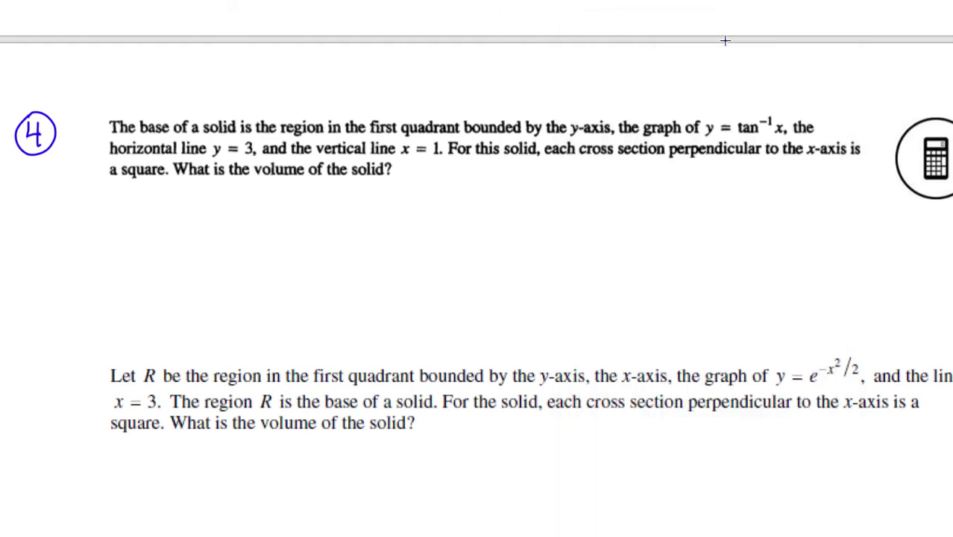
pyautogui.press('super+v')
pyautogui.moveTo(552, 252); pyautogui.dragTo(897, 158)
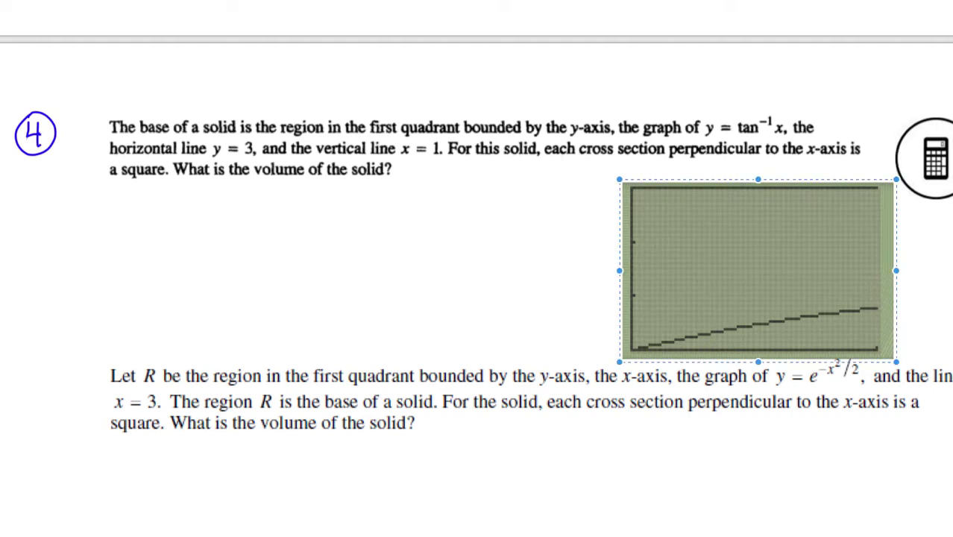
pyautogui.click(563, 234)
# Hatch the region between the curve and the line y = 3 on the pasted graph, and scribble under the curve.
pyautogui.moveTo(875, 185); pyautogui.dragTo(864, 296)
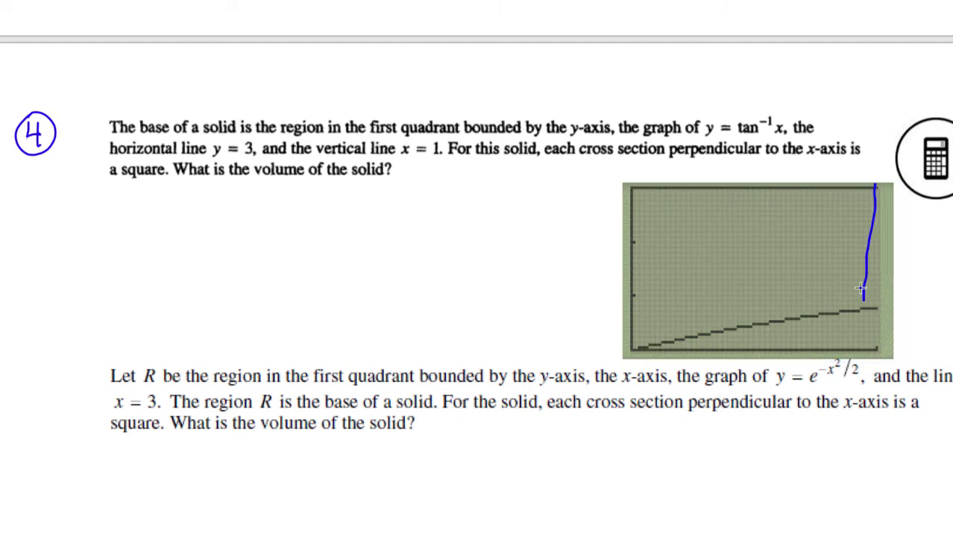
pyautogui.moveTo(667, 189); pyautogui.dragTo(611, 353)
pyautogui.moveTo(728, 215); pyautogui.dragTo(677, 331)
pyautogui.moveTo(753, 203); pyautogui.dragTo(710, 313)
pyautogui.moveTo(795, 202); pyautogui.dragTo(754, 302)
pyautogui.moveTo(828, 190)
pyautogui.mouseDown()
pyautogui.moveTo(788, 296)
pyautogui.moveTo(811, 291)
pyautogui.mouseUp()
pyautogui.moveTo(720, 332); pyautogui.dragTo(865, 336)
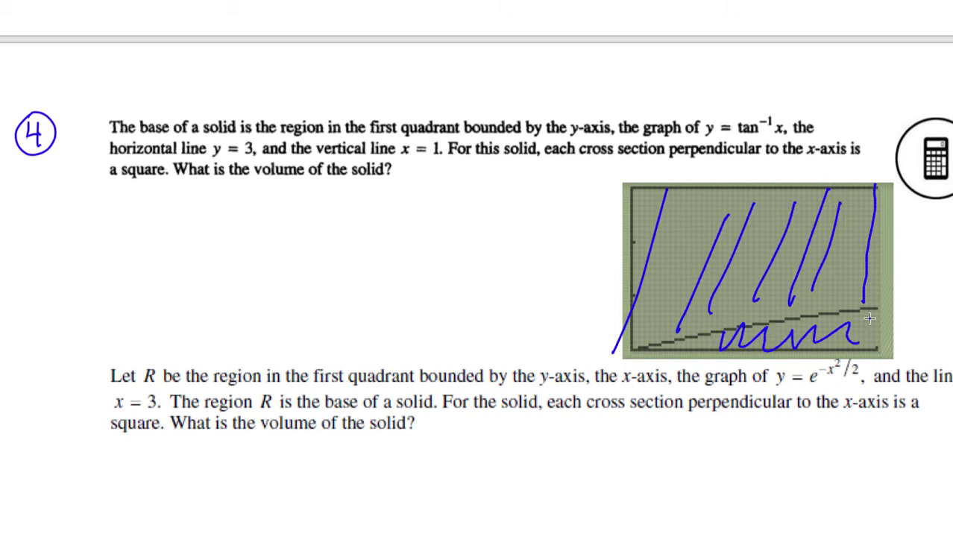
# Undo all the hatching strokes on the pasted graph.
pyautogui.hotkey('ctrl', 'z')
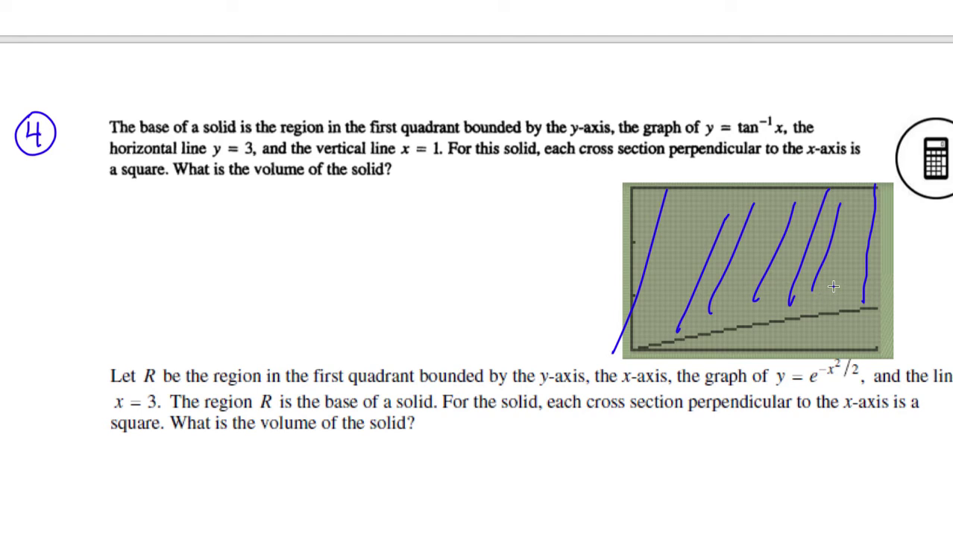
pyautogui.hotkey('ctrl', 'z')
pyautogui.hotkey('ctrl', 'z')
pyautogui.hotkey('ctrl', 'z')
pyautogui.hotkey('ctrl', 'z')
pyautogui.hotkey('ctrl', 'z')
pyautogui.hotkey('ctrl', 'z')
pyautogui.hotkey('ctrl', 'z')
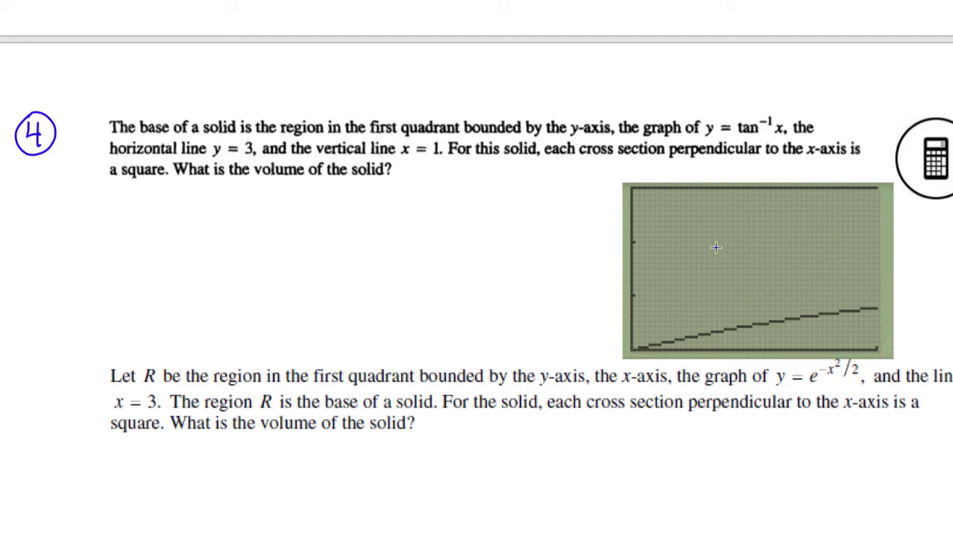
# Shift the pasted graph up slightly and label its y-axis end with 3 and its x-axis end with 1.
pyautogui.moveTo(593, 184)
pyautogui.mouseDown()
pyautogui.moveTo(601, 192)
pyautogui.moveTo(593, 202)
pyautogui.mouseUp()
pyautogui.moveTo(836, 305); pyautogui.dragTo(791, 263)
pyautogui.moveTo(595, 198); pyautogui.dragTo(606, 172)
pyautogui.click(417, 4)
pyautogui.moveTo(883, 345); pyautogui.dragTo(882, 357)
pyautogui.moveTo(421, 135); pyautogui.dragTo(439, 149)
pyautogui.hotkey('ctrl', 'z')
pyautogui.moveTo(239, 132); pyautogui.dragTo(254, 152)
pyautogui.hotkey('ctrl', 'z')
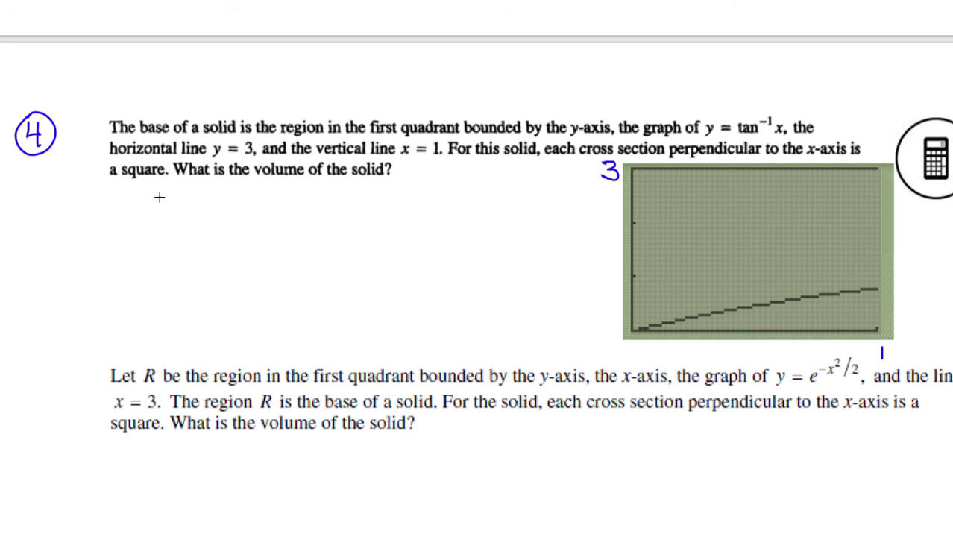
# Write the integral from 0 to 1 of [3 − tan⁻¹(x)]² dx, followed by an equals sign, below problem 4.
pyautogui.moveTo(116, 191)
pyautogui.mouseDown()
pyautogui.moveTo(111, 240)
pyautogui.moveTo(125, 241)
pyautogui.mouseUp()
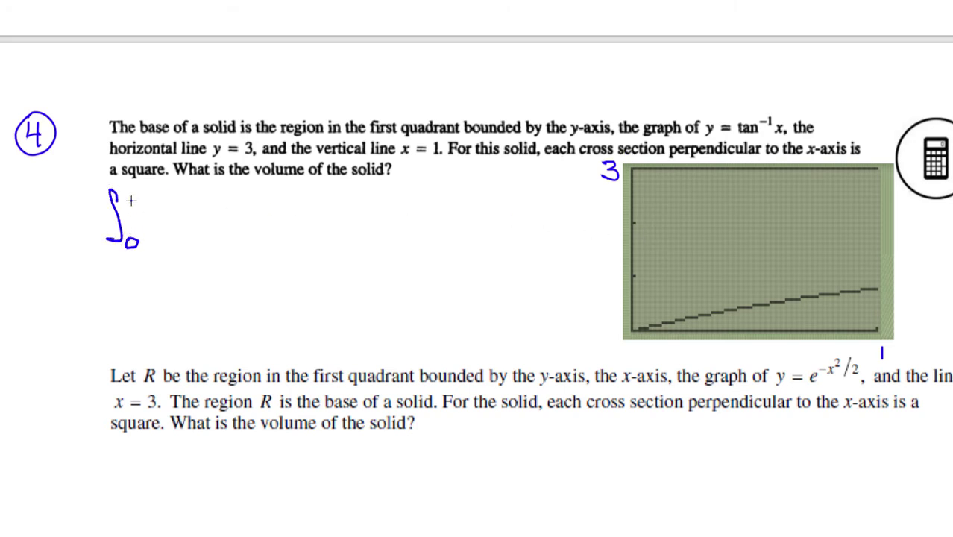
pyautogui.moveTo(158, 206)
pyautogui.mouseDown()
pyautogui.moveTo(158, 226)
pyautogui.moveTo(223, 215)
pyautogui.moveTo(246, 226)
pyautogui.mouseUp()
pyautogui.moveTo(241, 203)
pyautogui.mouseDown()
pyautogui.moveTo(259, 205)
pyautogui.moveTo(275, 234)
pyautogui.moveTo(291, 224)
pyautogui.mouseUp()
pyautogui.moveTo(297, 204)
pyautogui.mouseDown()
pyautogui.moveTo(286, 223)
pyautogui.moveTo(300, 232)
pyautogui.mouseUp()
pyautogui.moveTo(161, 211)
pyautogui.mouseDown()
pyautogui.moveTo(153, 211)
pyautogui.moveTo(167, 243)
pyautogui.mouseUp()
pyautogui.moveTo(304, 188); pyautogui.dragTo(310, 242)
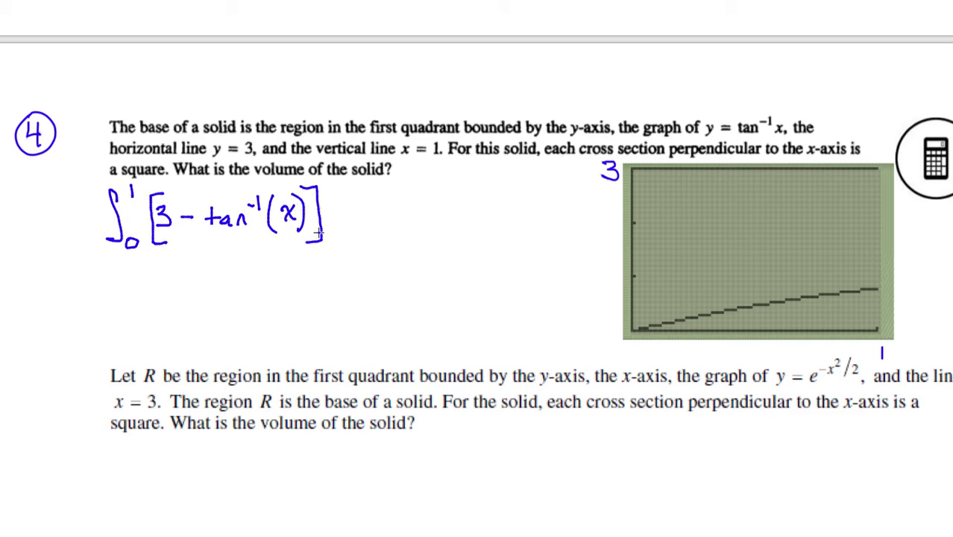
pyautogui.moveTo(325, 190)
pyautogui.mouseDown()
pyautogui.moveTo(348, 227)
pyautogui.moveTo(368, 229)
pyautogui.mouseUp()
pyautogui.moveTo(368, 212); pyautogui.dragTo(356, 228)
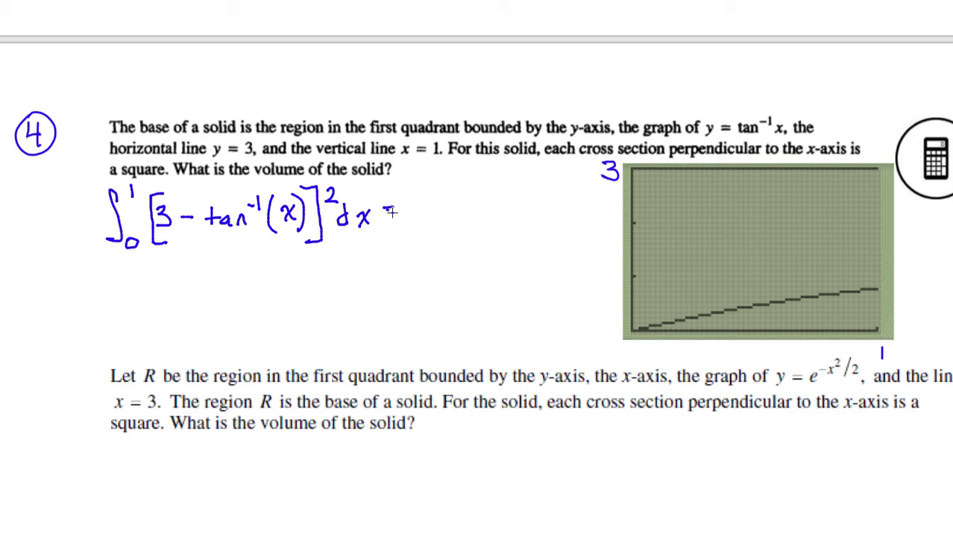
pyautogui.moveTo(381, 220); pyautogui.dragTo(394, 214)
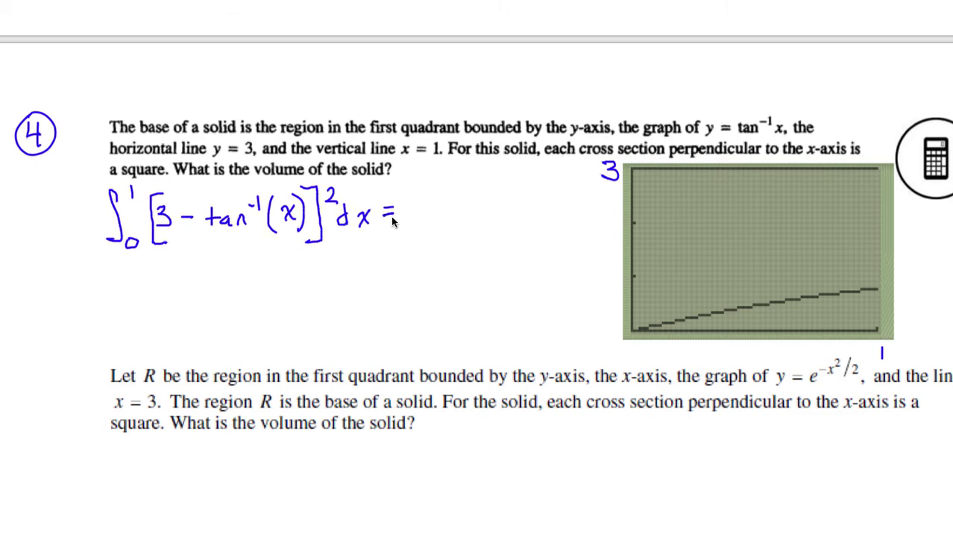
# Switch to the calculator, leave the graph, clear the home screen and start a new fnInt( expression.
pyautogui.press('super+Tab')
pyautogui.click(634, 279)
pyautogui.click(670, 279)
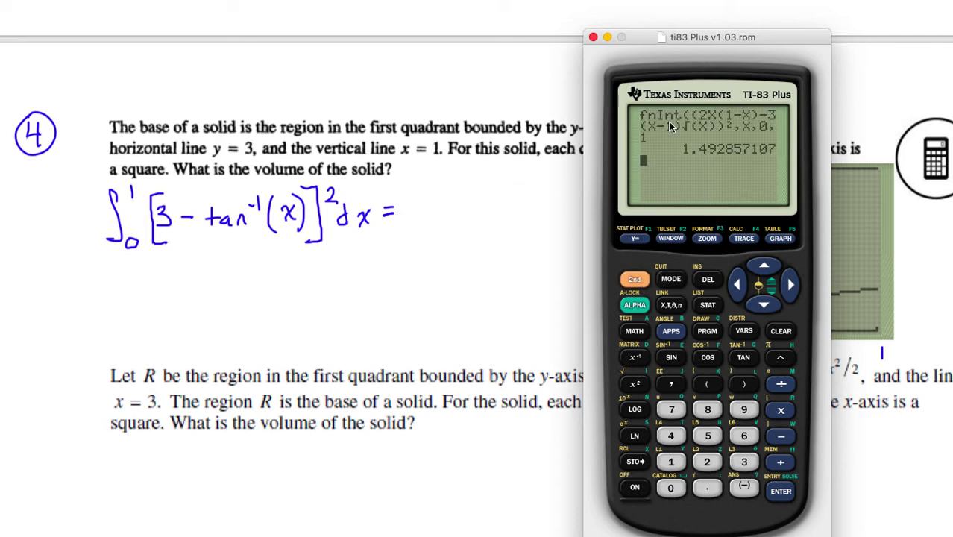
pyautogui.click(780, 336)
pyautogui.click(634, 331)
pyautogui.click(744, 409)
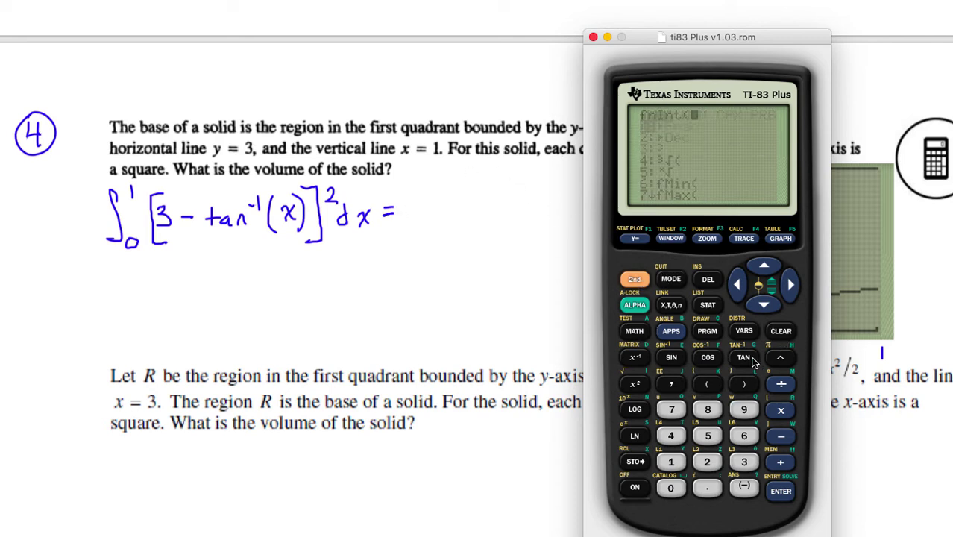
# Enter (3−tan⁻¹(X) as the start of the integrand on the calculator.
pyautogui.click(707, 383)
pyautogui.click(744, 461)
pyautogui.click(780, 435)
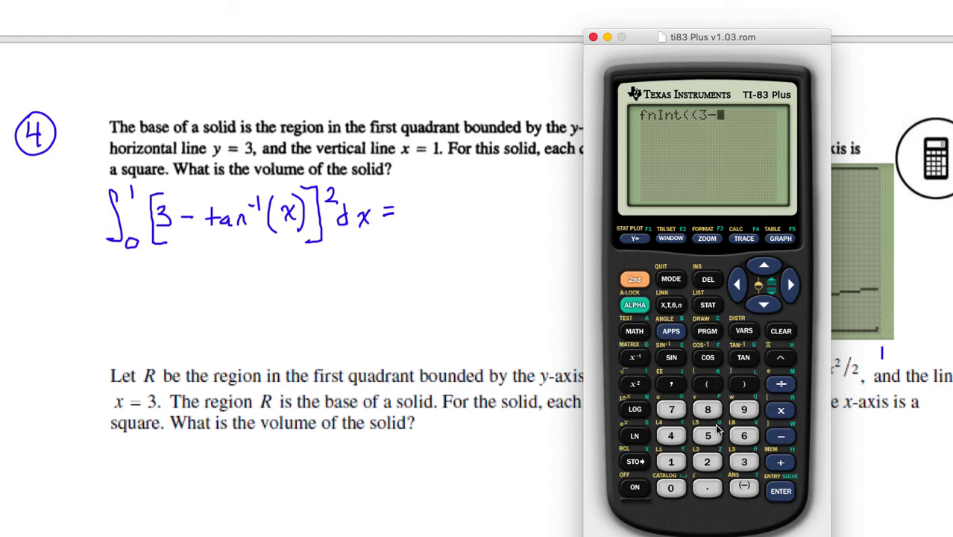
pyautogui.click(627, 282)
pyautogui.click(744, 357)
pyautogui.click(671, 305)
pyautogui.click(752, 382)
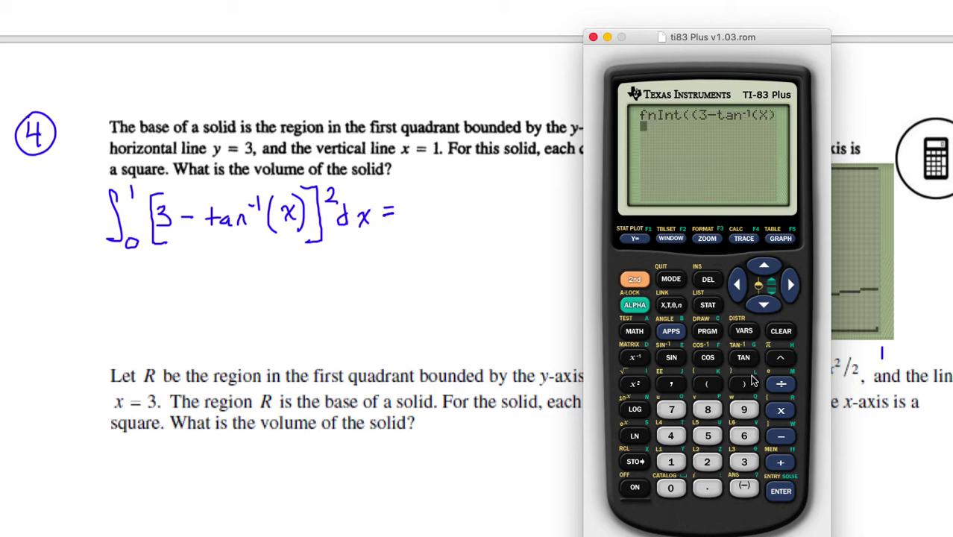
# Close and square the integrand, add X as the variable with limits 0 and 1, and evaluate the integral.
pyautogui.click(745, 383)
pyautogui.click(672, 383)
pyautogui.click(671, 305)
pyautogui.click(673, 384)
pyautogui.click(670, 488)
pyautogui.click(671, 384)
pyautogui.click(670, 462)
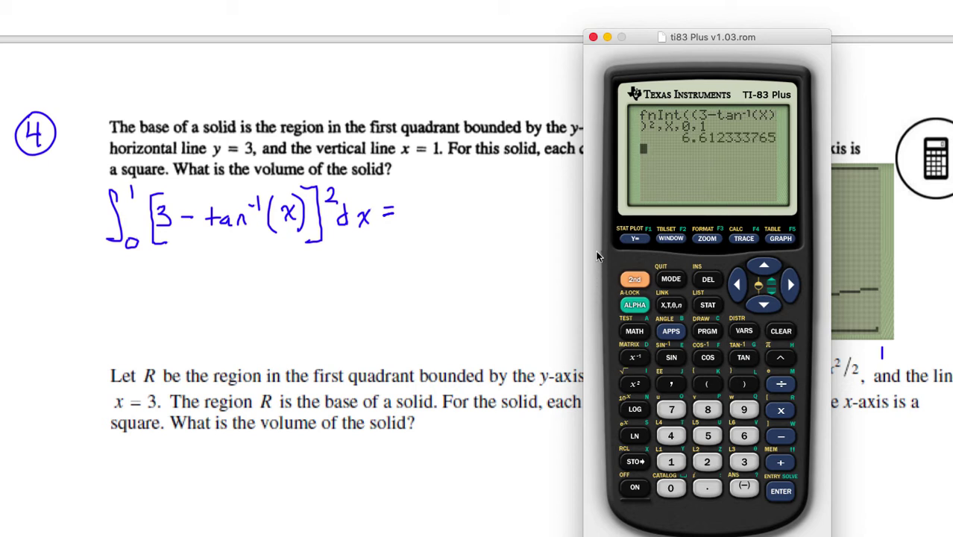
# Return to the worksheet and write 6.612 after the equals sign of the problem 4 integral.
pyautogui.click(559, 142)
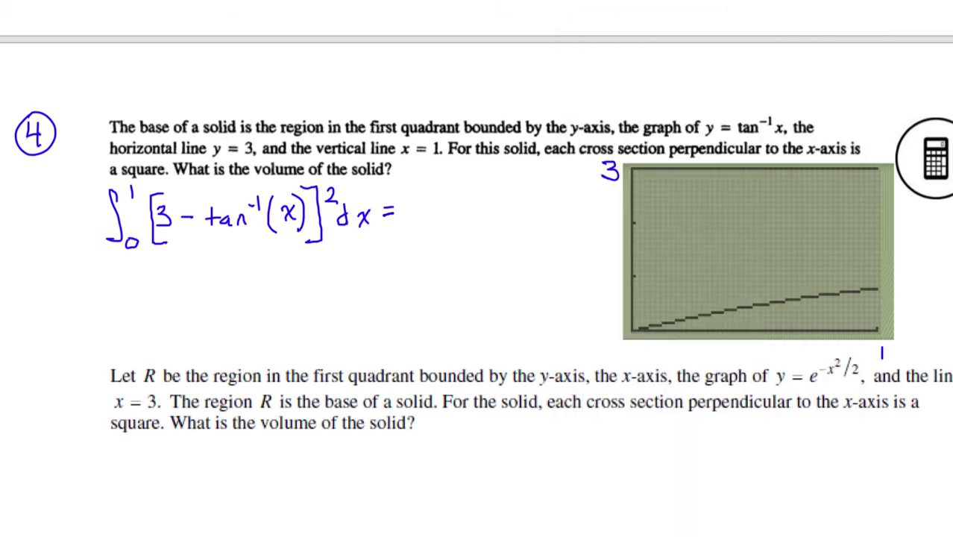
pyautogui.moveTo(428, 198)
pyautogui.mouseDown()
pyautogui.moveTo(447, 220)
pyautogui.moveTo(462, 213)
pyautogui.moveTo(510, 222)
pyautogui.mouseUp()
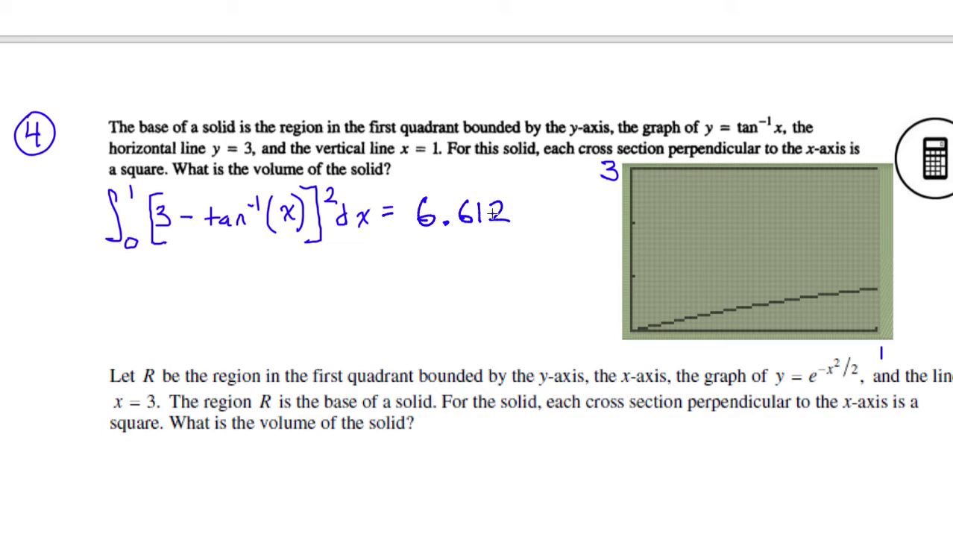
# Mark the next problem, the region under y = e^(−x²/2) up to x = 3, with a circled 5.
pyautogui.scroll(-3, 488, 210)
pyautogui.scroll(2, 426, 217)
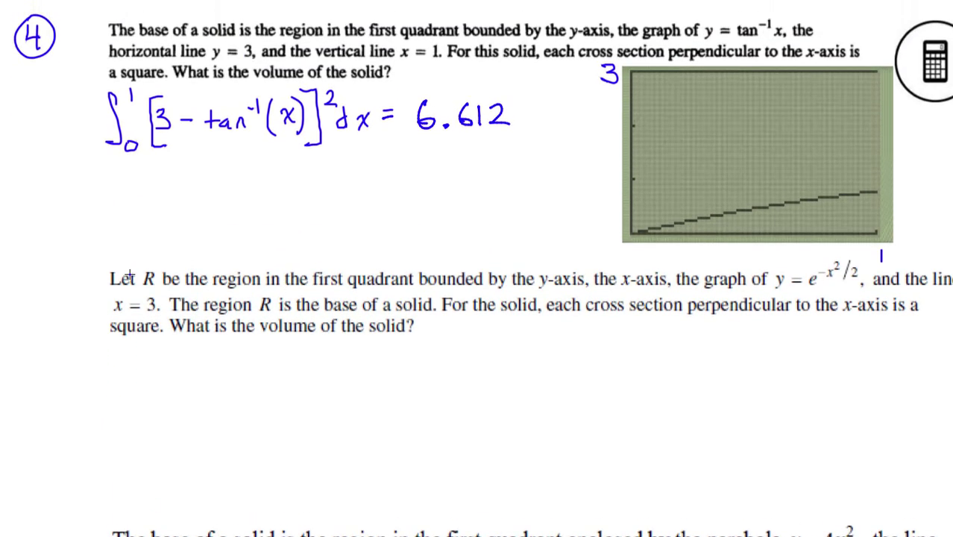
pyautogui.scroll(-1, 129, 276)
pyautogui.moveTo(64, 270)
pyautogui.mouseDown()
pyautogui.moveTo(49, 285)
pyautogui.moveTo(52, 300)
pyautogui.moveTo(82, 264)
pyautogui.mouseUp()
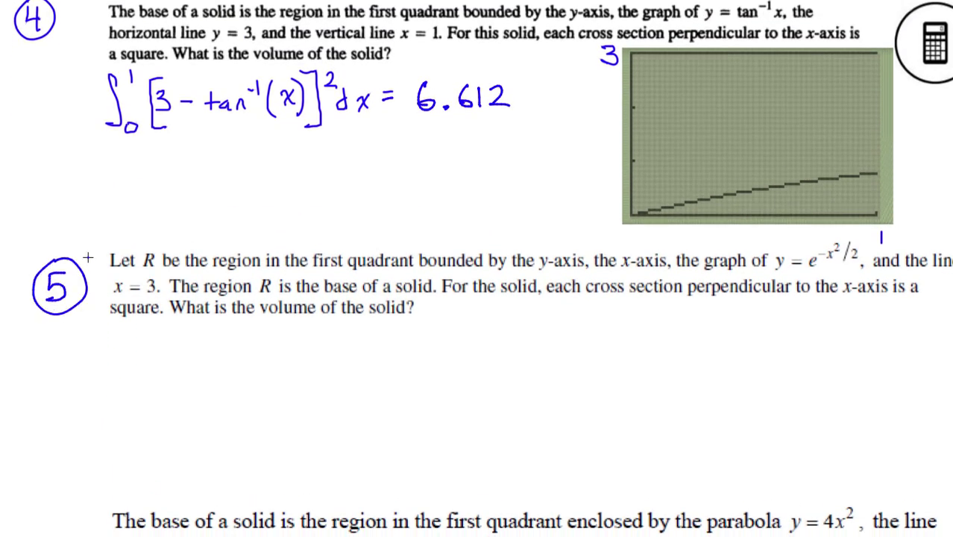
pyautogui.scroll(-1, 299, 269)
pyautogui.hscroll(1, 671, 208)
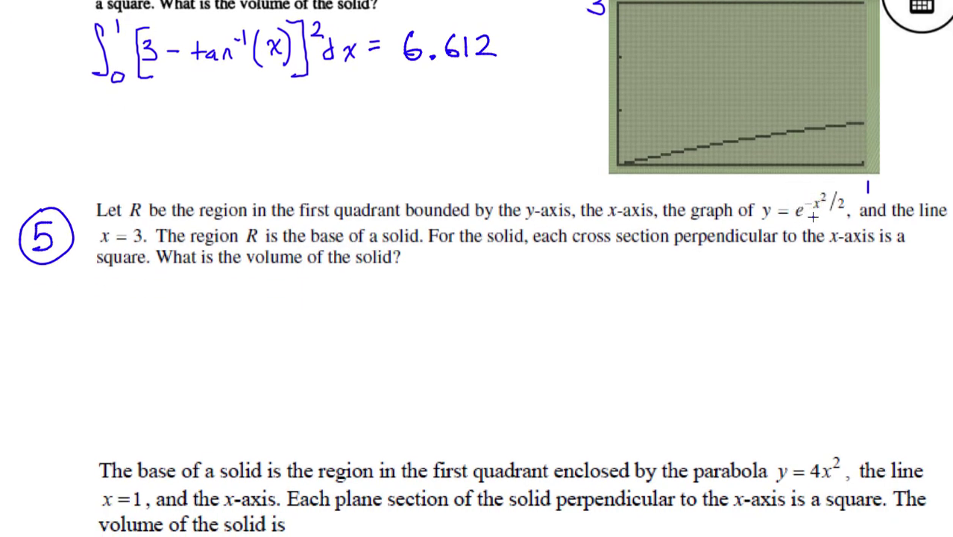
# Switch to the calculator and set the graph window's Xmax to 3.
pyautogui.press('super+Tab')
pyautogui.moveTo(723, 41); pyautogui.dragTo(337, 8)
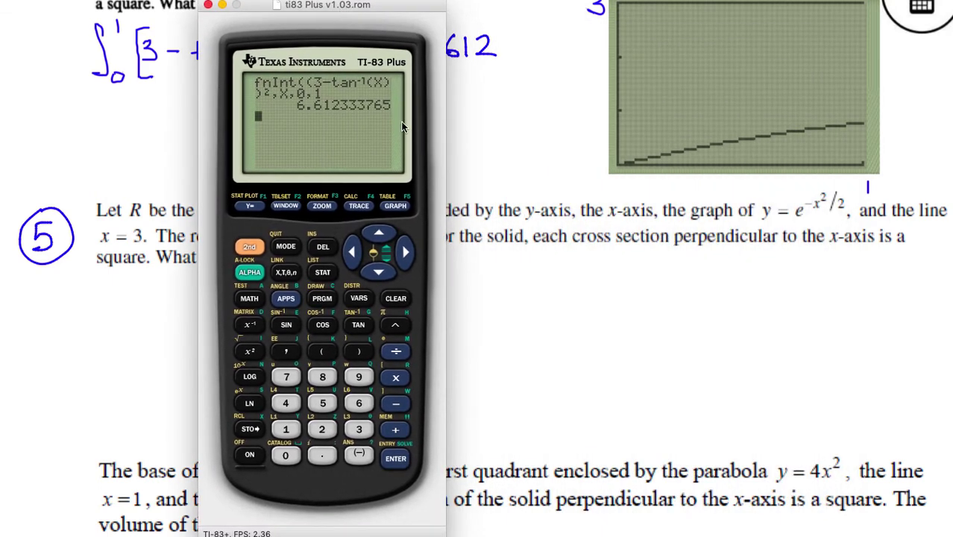
pyautogui.click(252, 206)
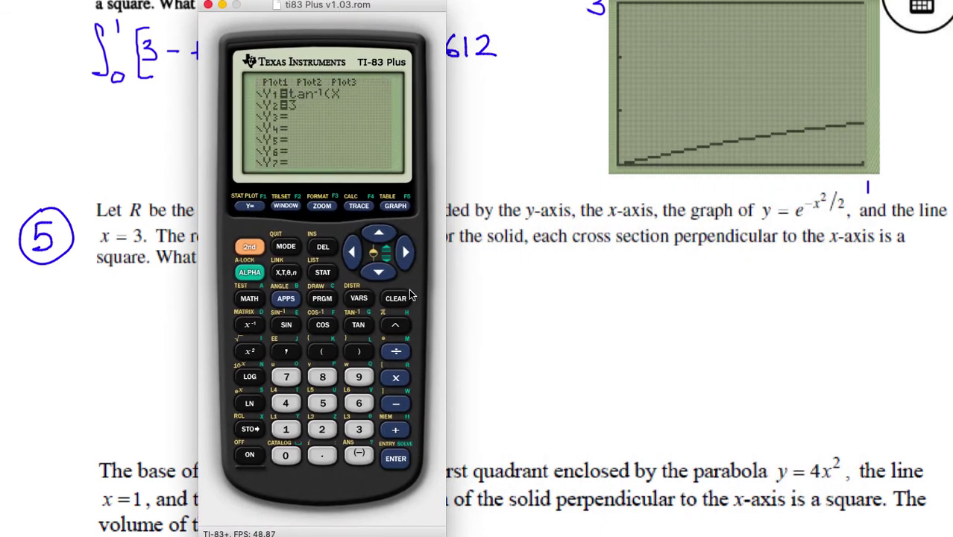
pyautogui.moveTo(353, 6); pyautogui.dragTo(638, 287)
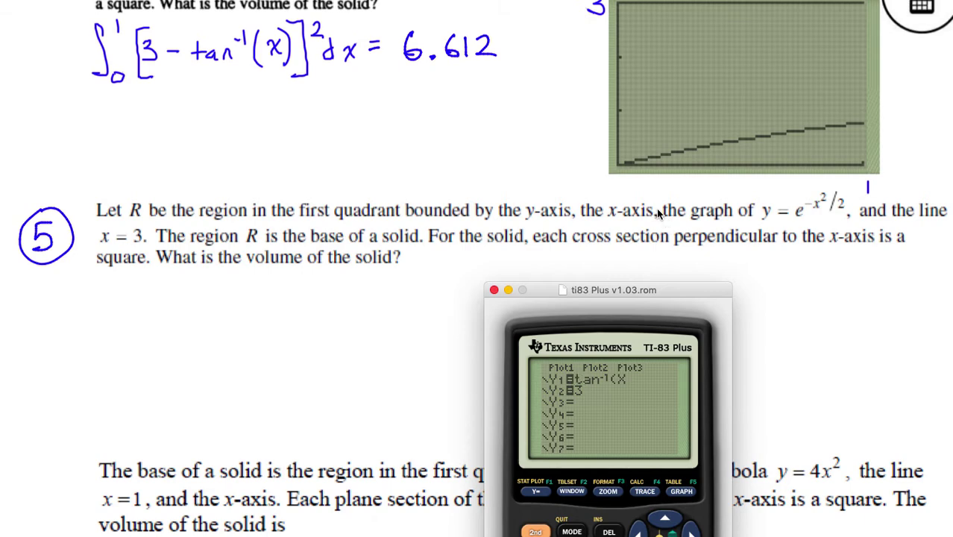
pyautogui.moveTo(617, 284); pyautogui.dragTo(292, 0)
pyautogui.click(263, 185)
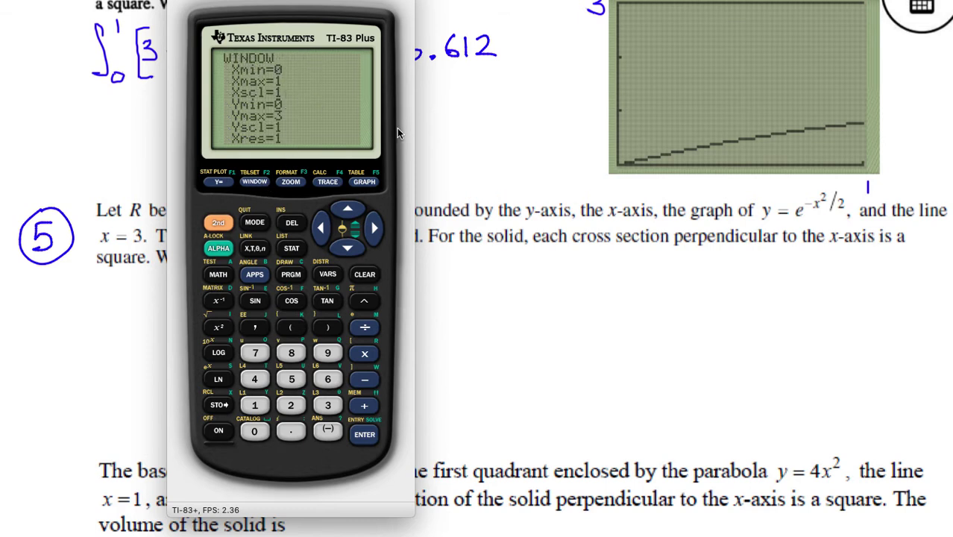
pyautogui.moveTo(322, 3); pyautogui.dragTo(298, 187)
pyautogui.moveTo(353, 299); pyautogui.dragTo(542, 81)
pyautogui.click(570, 353)
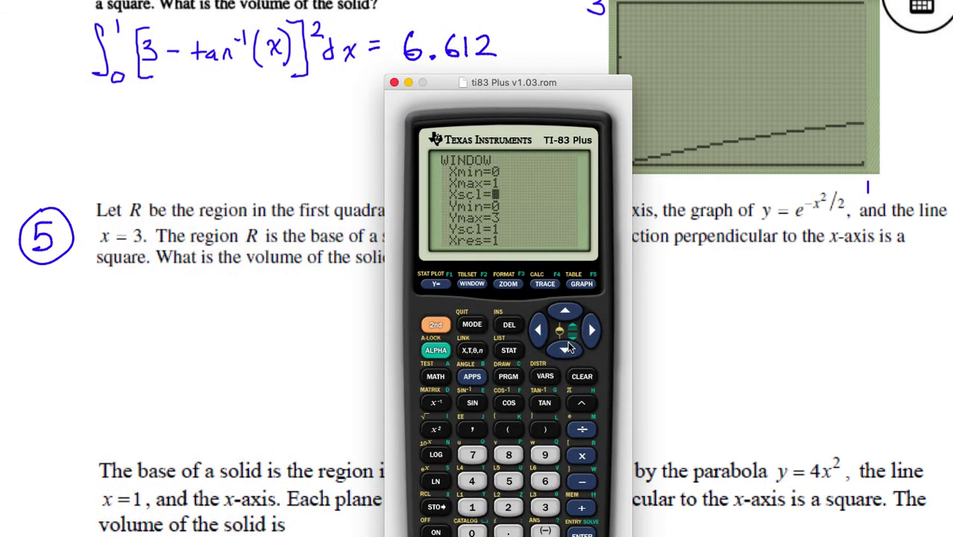
pyautogui.click(545, 507)
# Clear tan⁻¹(X and 3 from the calculator's function list and enter e^(−X² as Y1.
pyautogui.click(436, 284)
pyautogui.moveTo(528, 101); pyautogui.dragTo(564, 55)
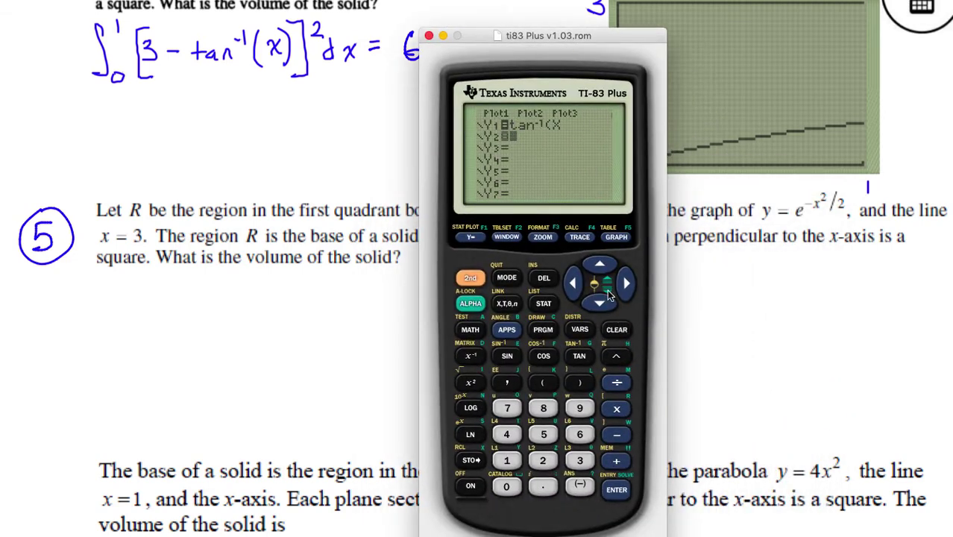
pyautogui.moveTo(540, 35); pyautogui.dragTo(365, 0)
pyautogui.click(441, 295)
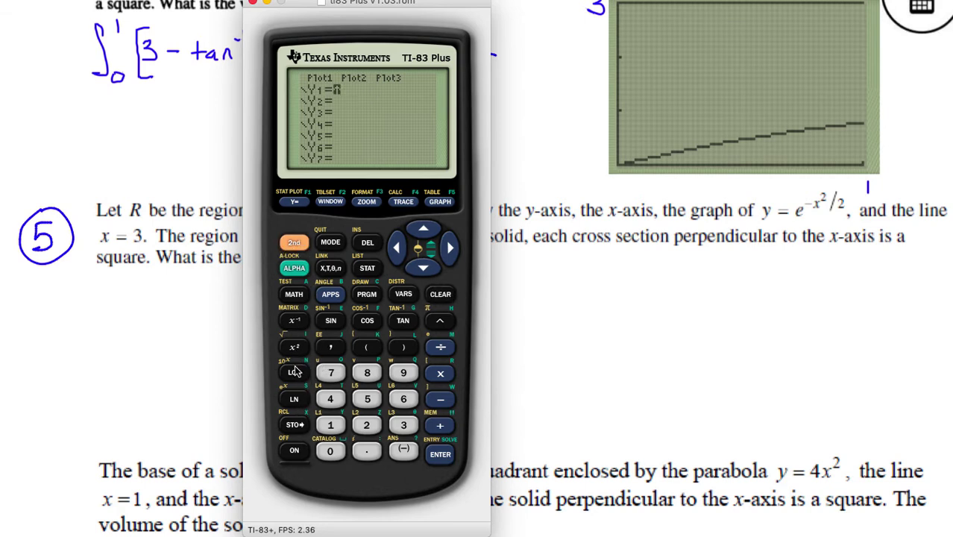
pyautogui.click(294, 399)
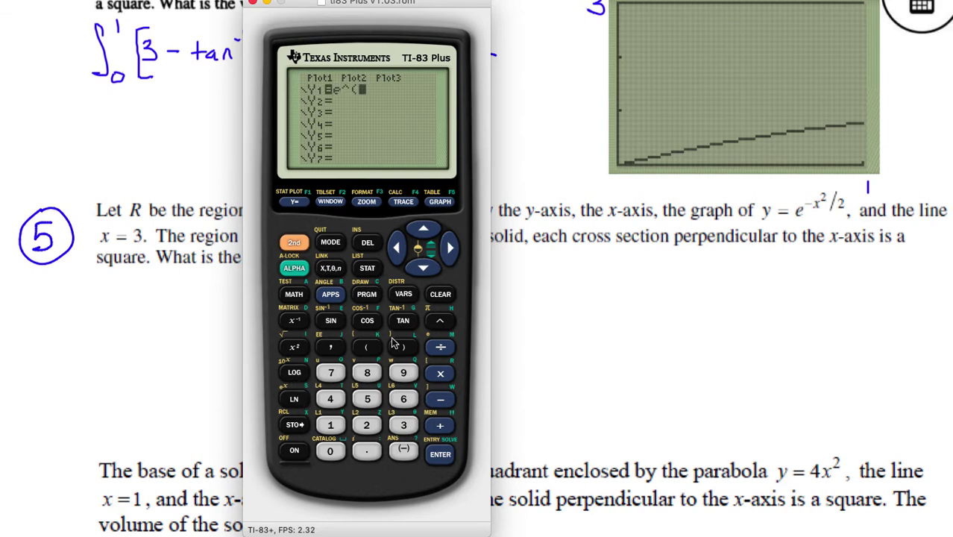
pyautogui.click(403, 448)
pyautogui.click(331, 270)
pyautogui.click(295, 346)
# Enter 0 for Xmin in the window settings and graph the function with ZoomFit.
pyautogui.click(333, 204)
pyautogui.click(334, 452)
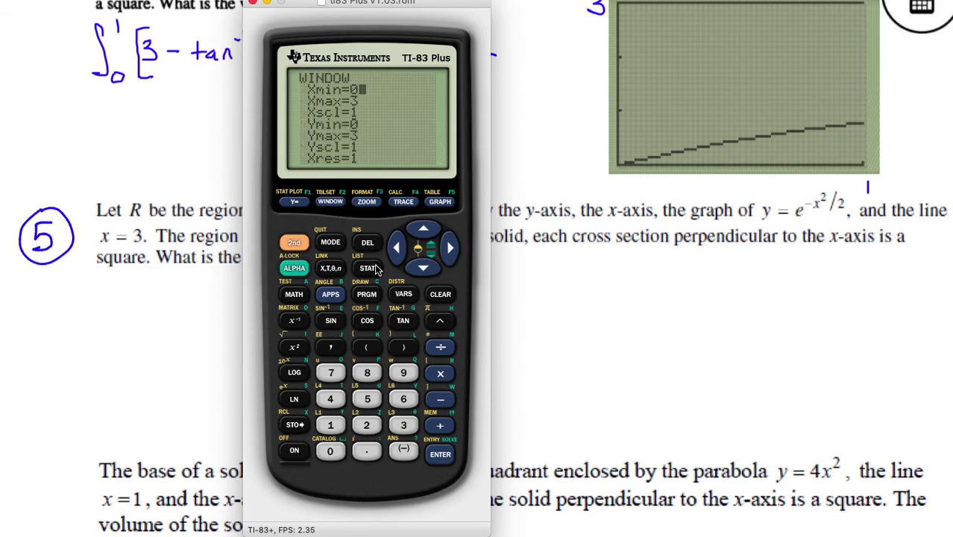
pyautogui.click(368, 202)
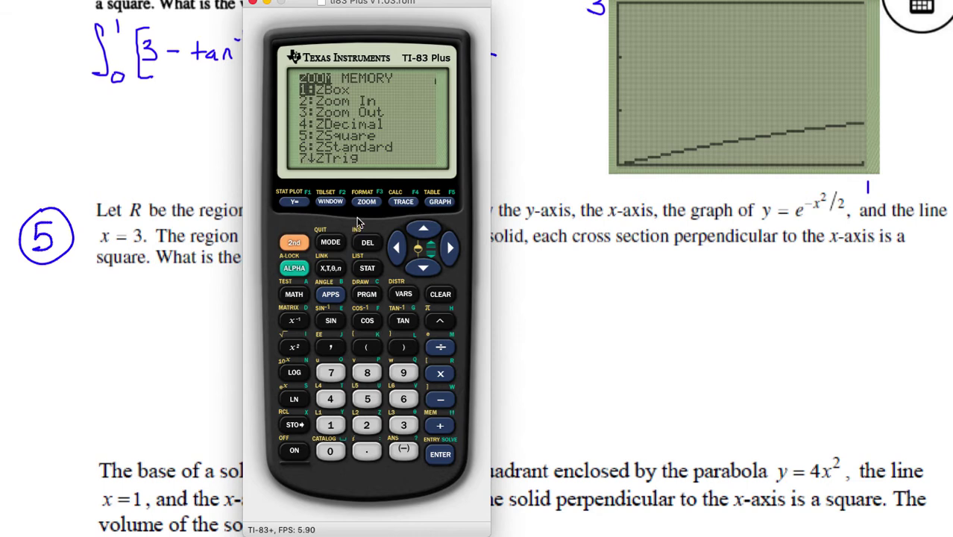
pyautogui.press('0')
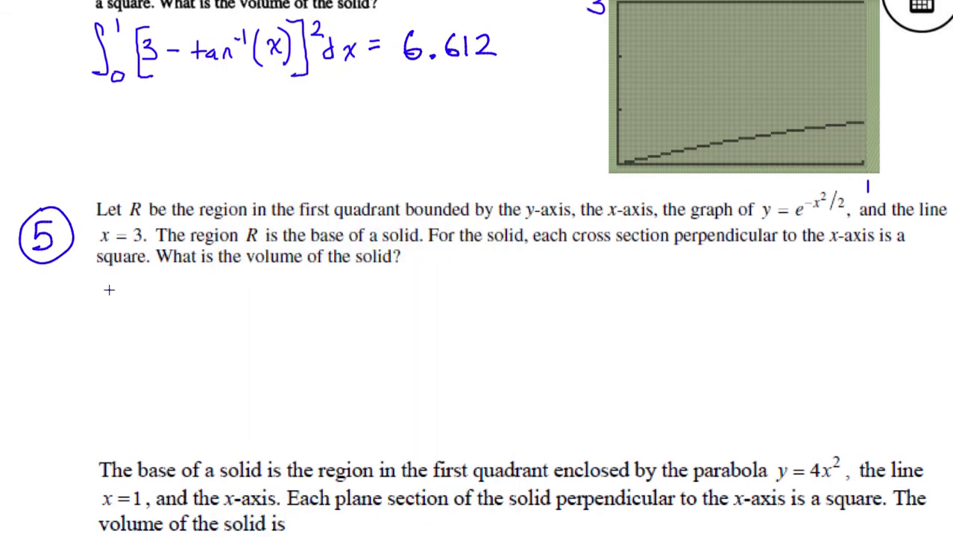
# On the worksheet under problem 5, write the integral from 0 to 3 of e^(−x²/2).
pyautogui.moveTo(109, 289)
pyautogui.mouseDown()
pyautogui.moveTo(104, 335)
pyautogui.moveTo(121, 337)
pyautogui.moveTo(123, 286)
pyautogui.mouseUp()
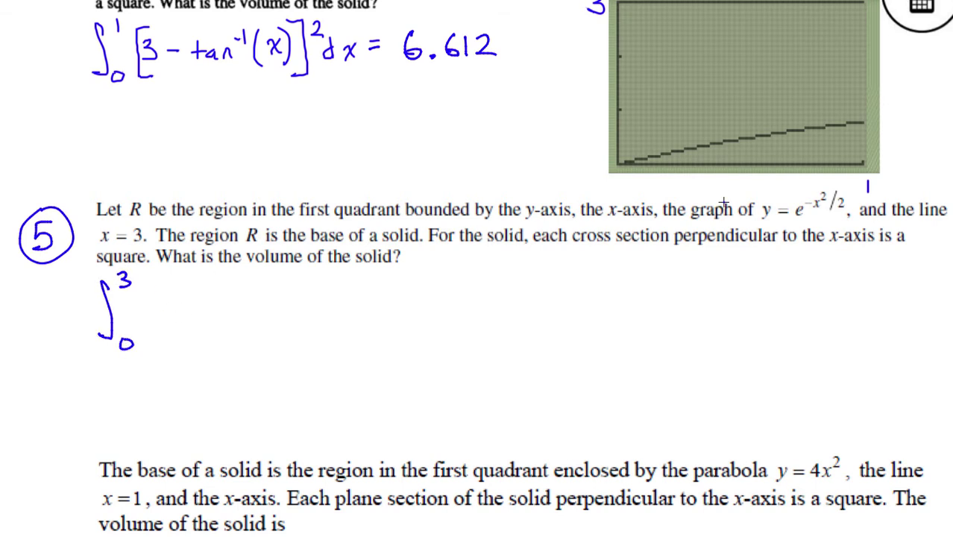
pyautogui.moveTo(159, 314)
pyautogui.mouseDown()
pyautogui.moveTo(182, 322)
pyautogui.moveTo(203, 283)
pyautogui.mouseUp()
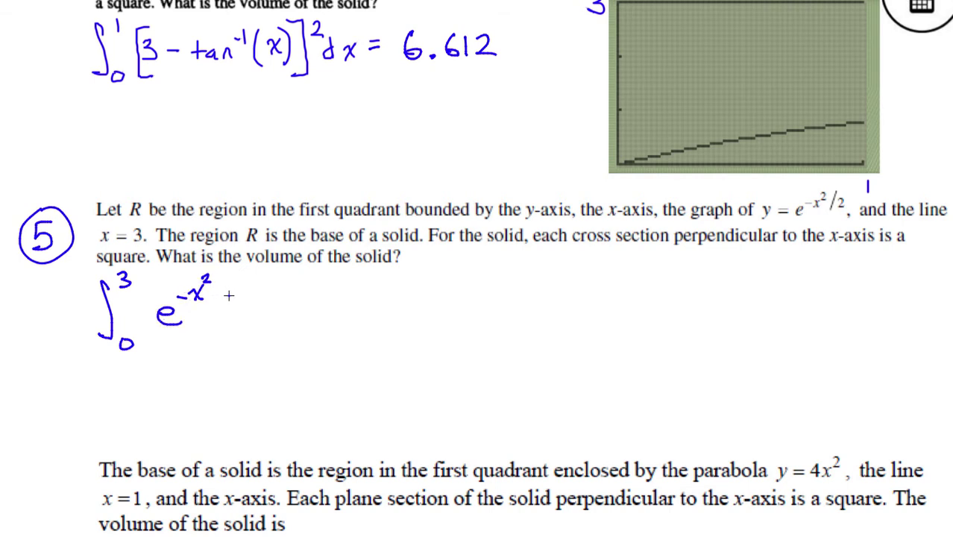
pyautogui.moveTo(217, 287); pyautogui.dragTo(210, 306)
pyautogui.moveTo(218, 297); pyautogui.dragTo(228, 306)
# Switch to the calculator, complete Y1 as e^(−X²/2 and regraph it with ZoomFit.
pyautogui.press('super+Tab')
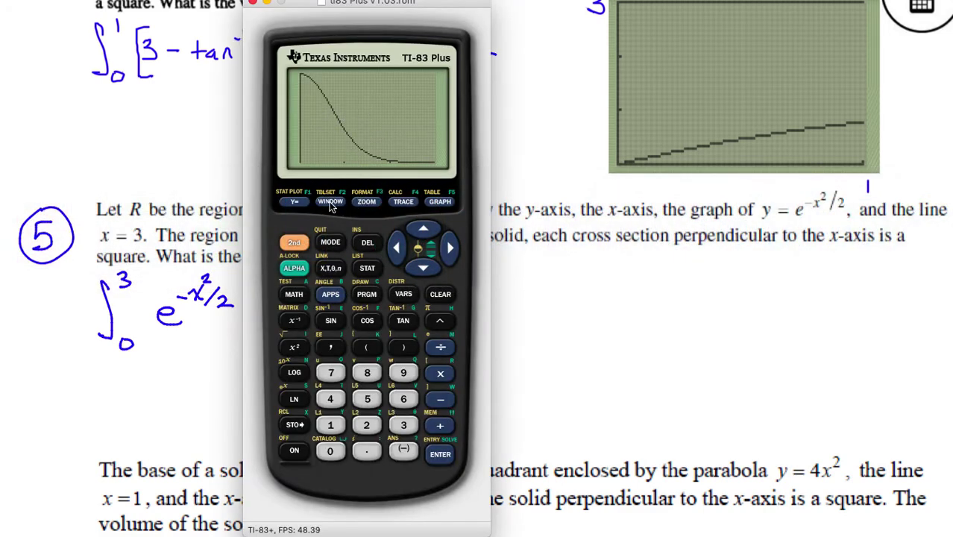
pyautogui.click(294, 202)
pyautogui.click(451, 253)
pyautogui.click(452, 254)
pyautogui.click(440, 346)
pyautogui.click(366, 425)
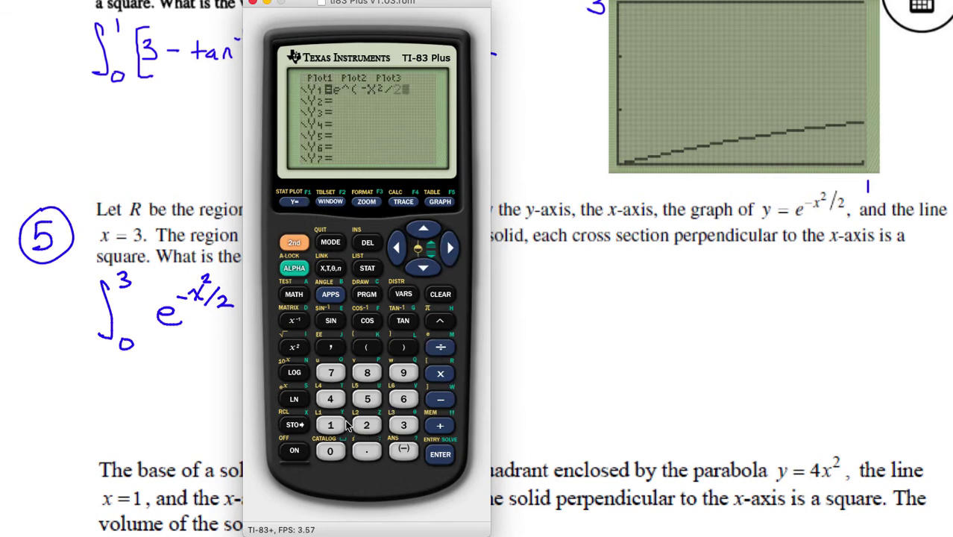
pyautogui.click(366, 202)
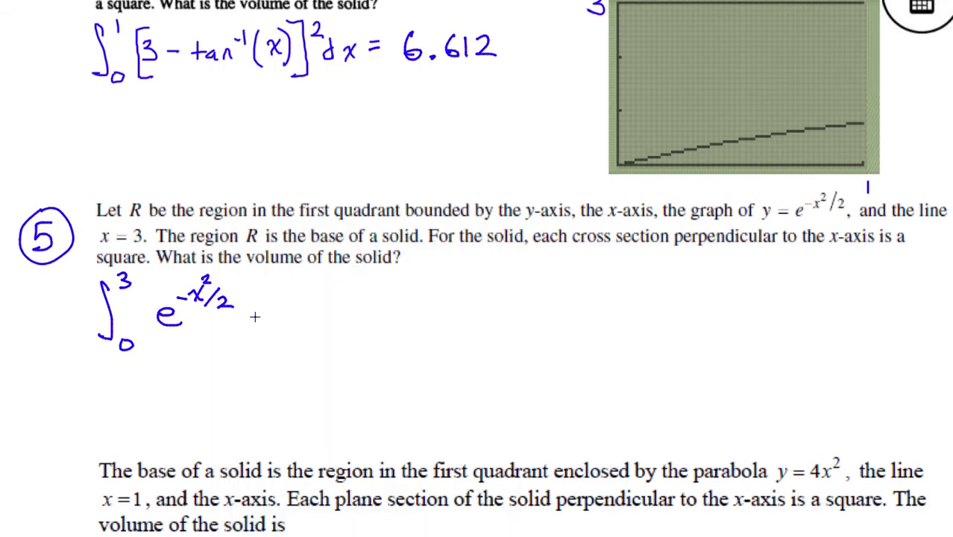
# Add dx to the problem 5 integral and write y=0 above the word x-axis in the problem text.
pyautogui.moveTo(249, 298)
pyautogui.mouseDown()
pyautogui.moveTo(255, 318)
pyautogui.moveTo(277, 322)
pyautogui.mouseUp()
pyautogui.moveTo(555, 191)
pyautogui.mouseDown()
pyautogui.moveTo(565, 195)
pyautogui.moveTo(538, 222)
pyautogui.mouseUp()
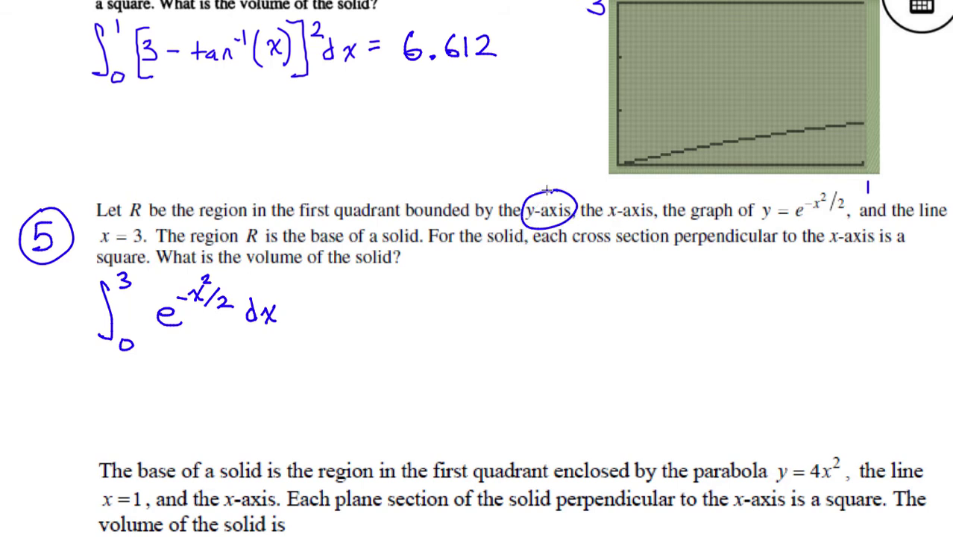
pyautogui.moveTo(622, 190); pyautogui.dragTo(642, 185)
pyautogui.moveTo(633, 190); pyautogui.dragTo(653, 181)
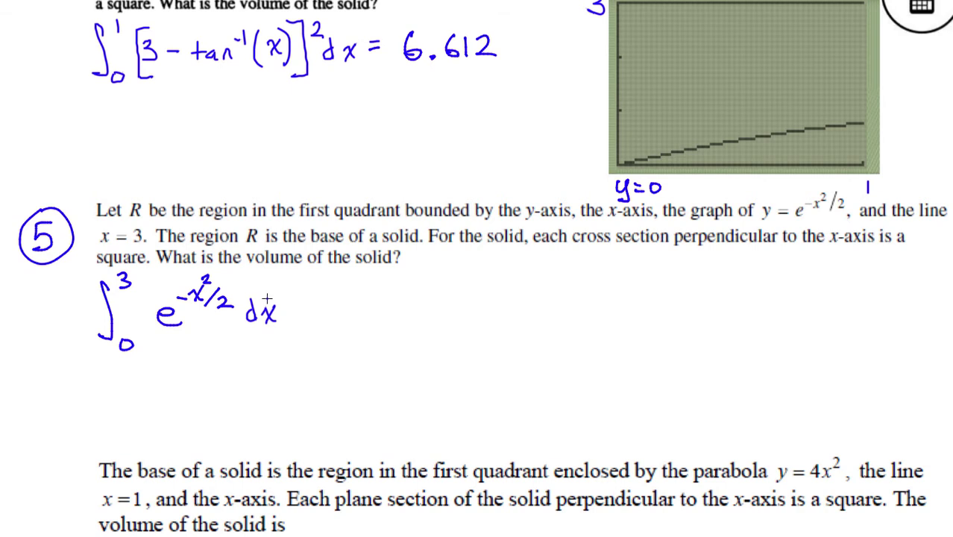
# Shift dx over and enclose e^(−x²/2) in parentheses with an exponent of 2, ending the integral with an equals sign.
pyautogui.moveTo(243, 356); pyautogui.dragTo(303, 271)
pyautogui.moveTo(259, 313); pyautogui.dragTo(285, 308)
pyautogui.click(341, 320)
pyautogui.moveTo(846, 252); pyautogui.dragTo(886, 254)
pyautogui.hotkey('ctrl', 'z')
pyautogui.moveTo(162, 287); pyautogui.dragTo(157, 346)
pyautogui.moveTo(234, 278); pyautogui.dragTo(240, 344)
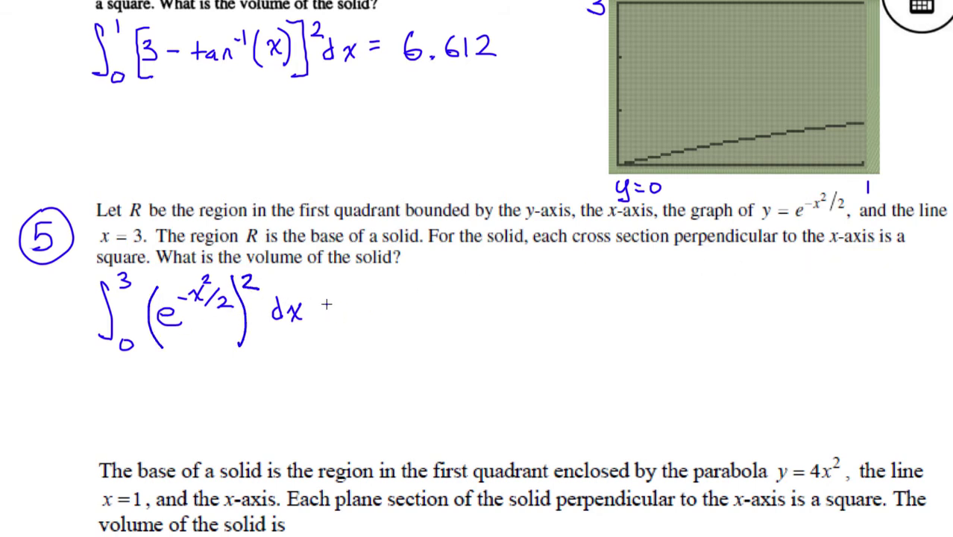
# Capture the calculator's graph screen, paste it below the problem 5 text and enlarge it.
pyautogui.press('super+Tab')
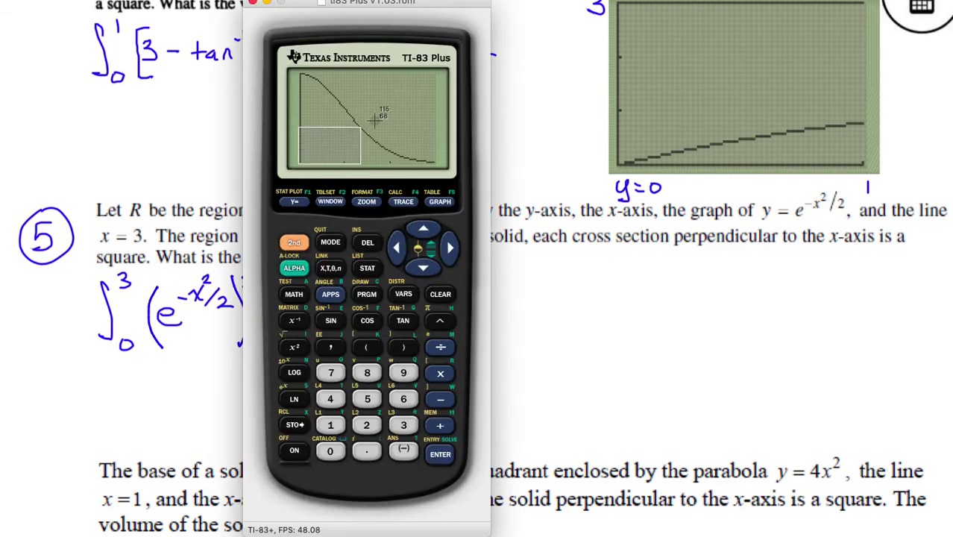
pyautogui.moveTo(374, 120); pyautogui.dragTo(440, 71)
pyautogui.click(578, 299)
pyautogui.press('super+v')
pyautogui.moveTo(528, 277); pyautogui.dragTo(665, 305)
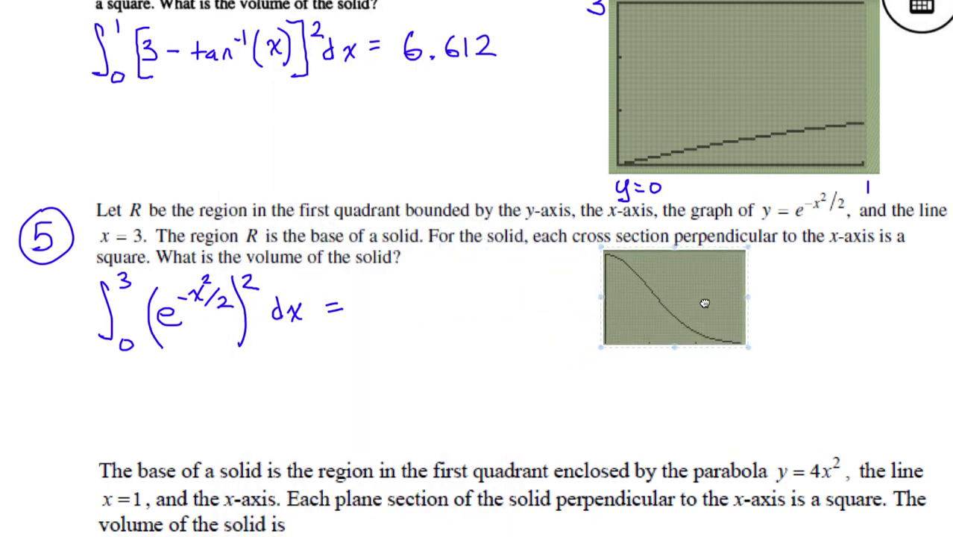
pyautogui.moveTo(747, 345); pyautogui.dragTo(883, 437)
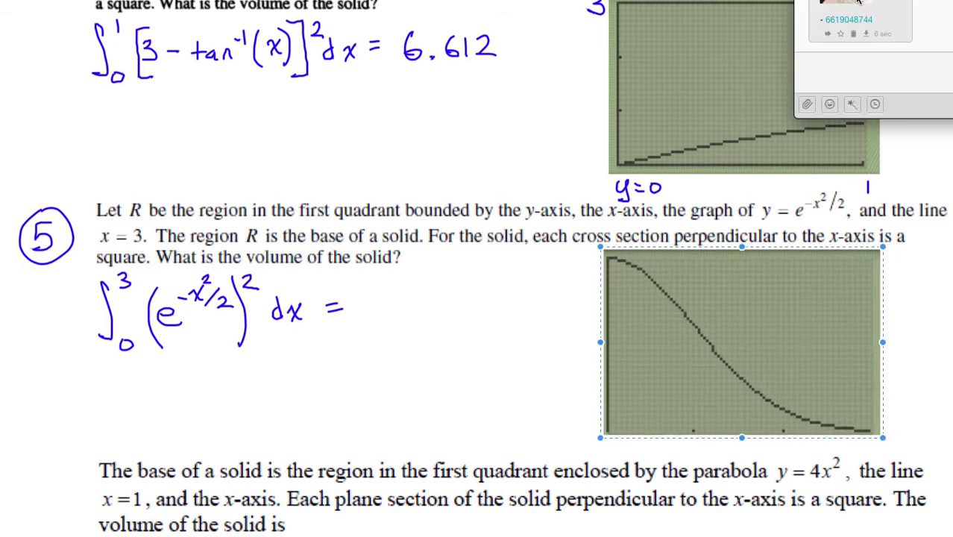
# View the photo in the message window, then close the photo and the window.
pyautogui.scroll(2, 858, 3)
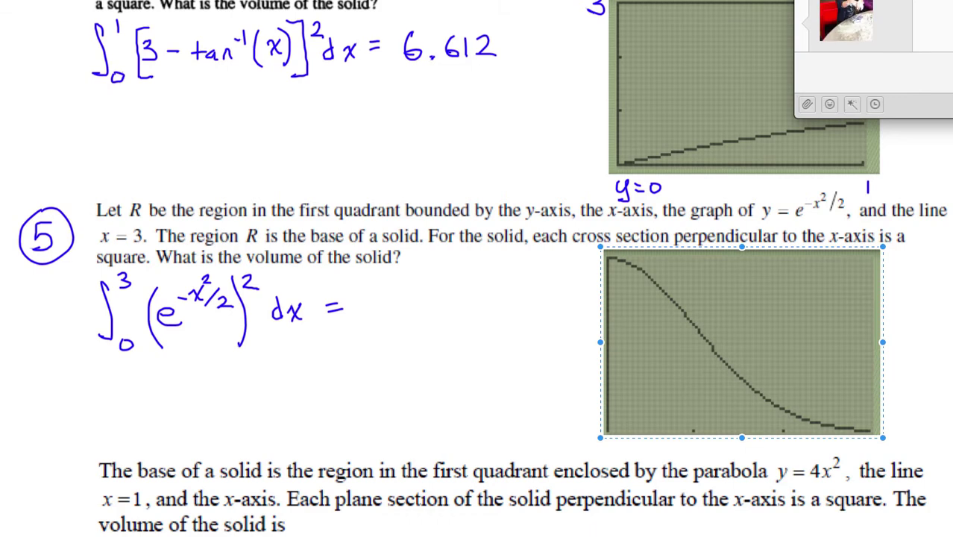
pyautogui.click(846, 14)
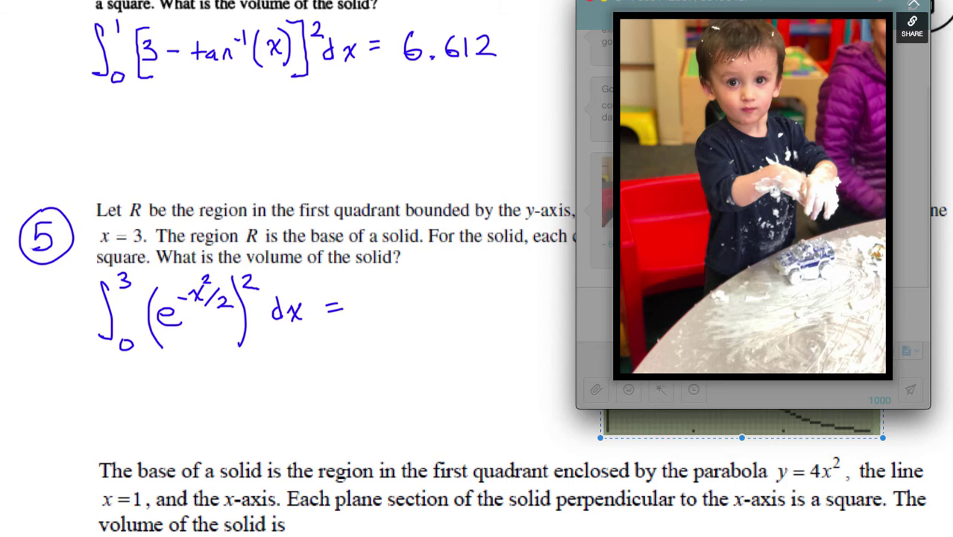
pyautogui.click(913, 5)
pyautogui.click(592, 1)
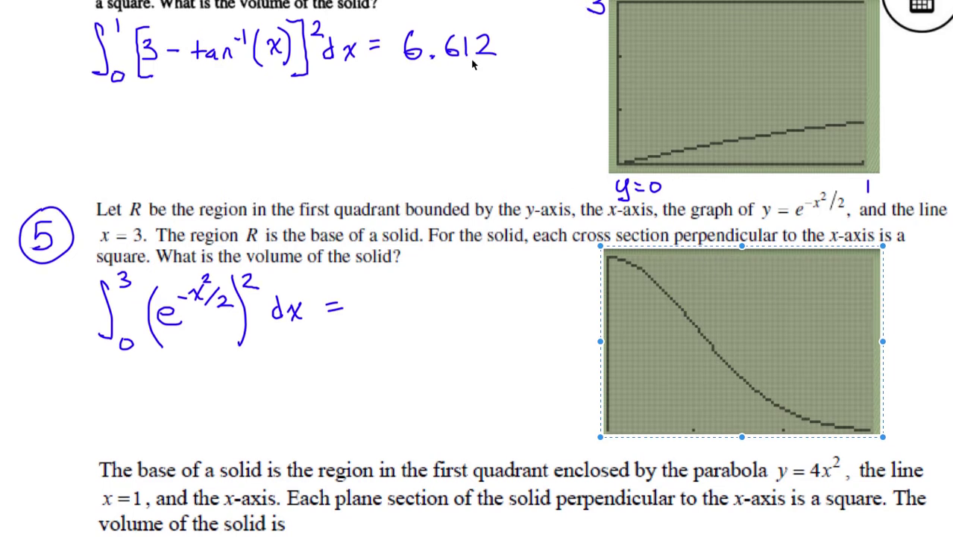
# Deselect the pasted graph and label the far end of its x-axis with 3.
pyautogui.moveTo(513, 366); pyautogui.dragTo(544, 294)
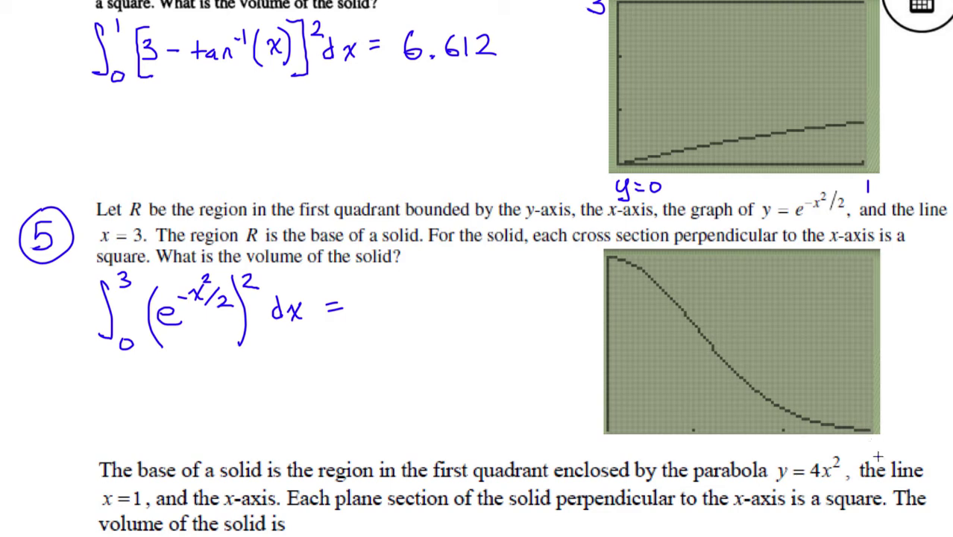
pyautogui.moveTo(872, 441); pyautogui.dragTo(881, 448)
# Switch to the calculator, leave the graph, clear the home screen and start an fnInt( expression.
pyautogui.press('super+Tab')
pyautogui.click(293, 242)
pyautogui.click(330, 242)
pyautogui.click(440, 293)
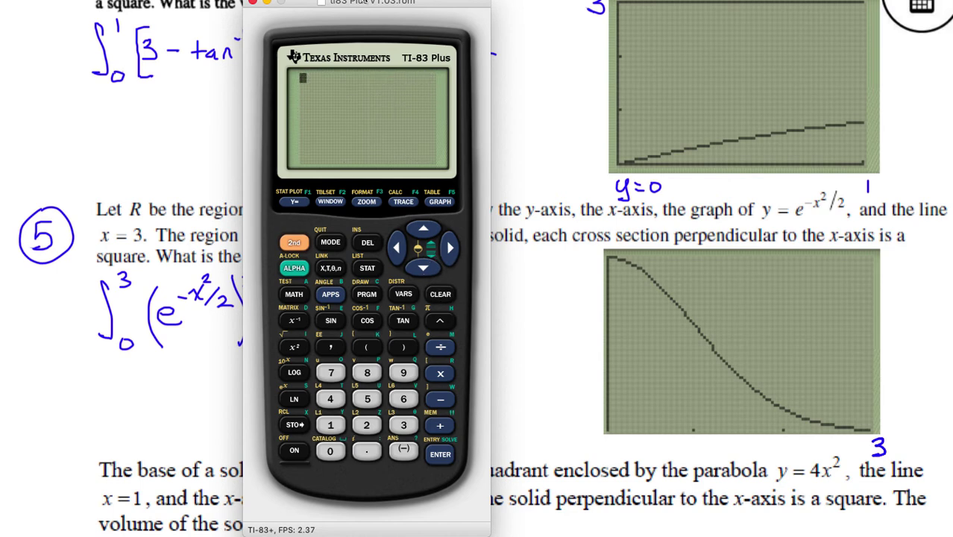
pyautogui.moveTo(362, 3); pyautogui.dragTo(459, 0)
pyautogui.click(393, 271)
pyautogui.click(496, 347)
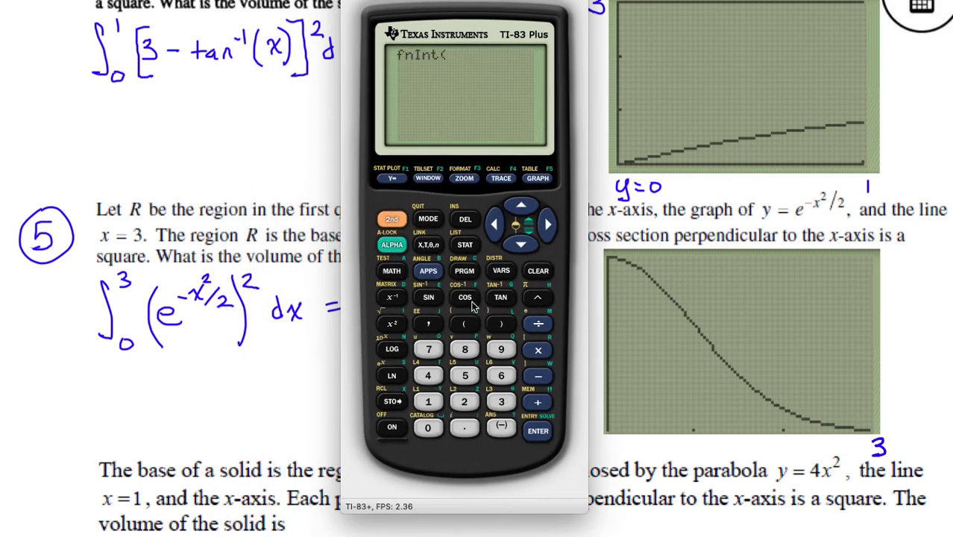
# Enter (e^(−X²/2 as the start of the integrand on the calculator.
pyautogui.click(465, 323)
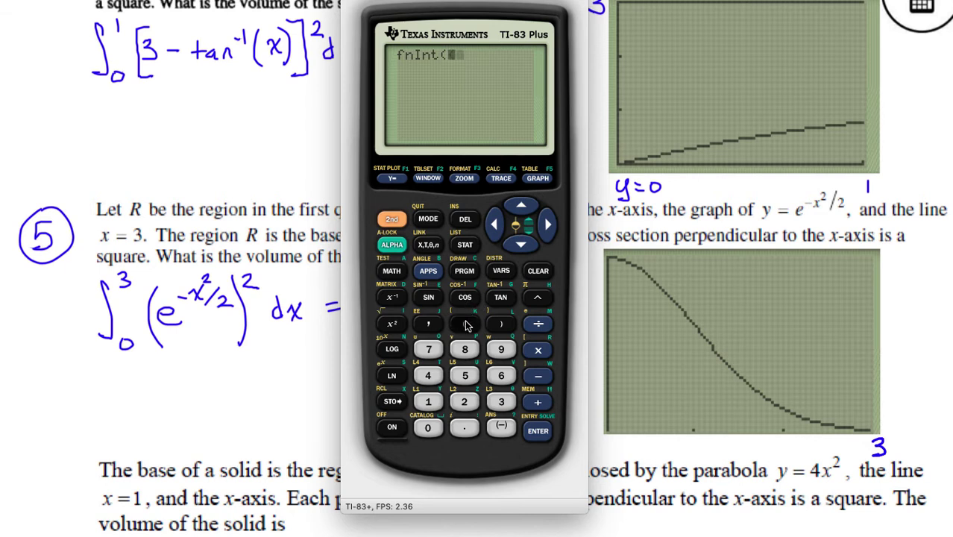
pyautogui.click(391, 219)
pyautogui.click(391, 375)
pyautogui.click(501, 425)
pyautogui.click(428, 245)
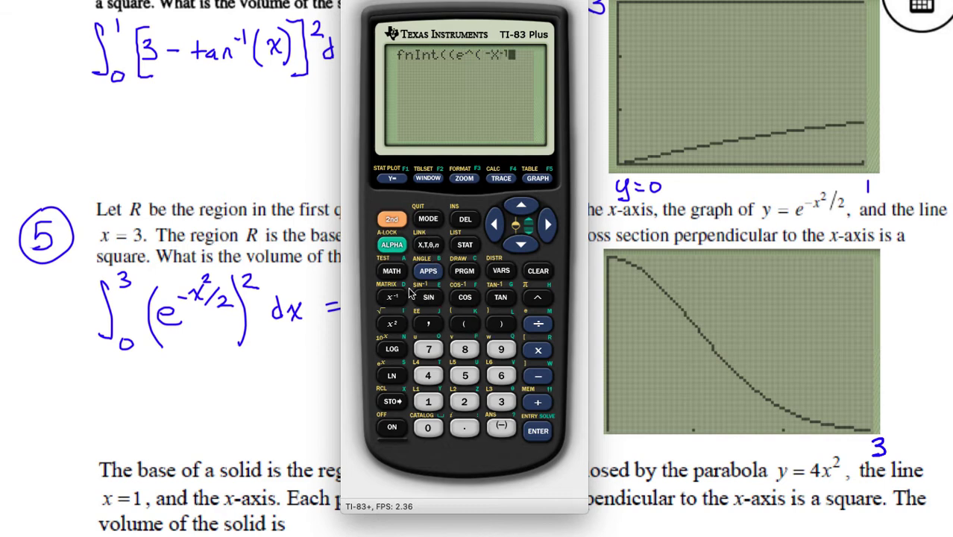
pyautogui.click(393, 326)
pyautogui.click(537, 322)
pyautogui.click(464, 401)
# Close both parentheses and square the integrand, add X as the variable with limits 0 and 3, and evaluate the integral.
pyautogui.click(503, 324)
pyautogui.click(503, 325)
pyautogui.click(396, 323)
pyautogui.click(439, 322)
pyautogui.click(430, 247)
pyautogui.click(429, 328)
pyautogui.click(428, 431)
pyautogui.click(429, 324)
pyautogui.click(502, 402)
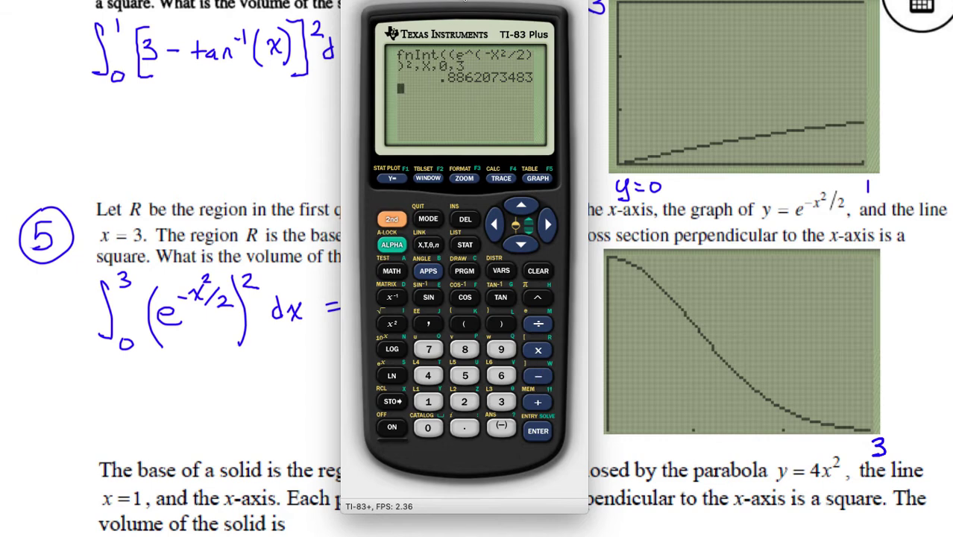
# Return to the worksheet and begin the decimal answer with 0 after the equals sign of the problem 5 integral.
pyautogui.press('super+Tab')
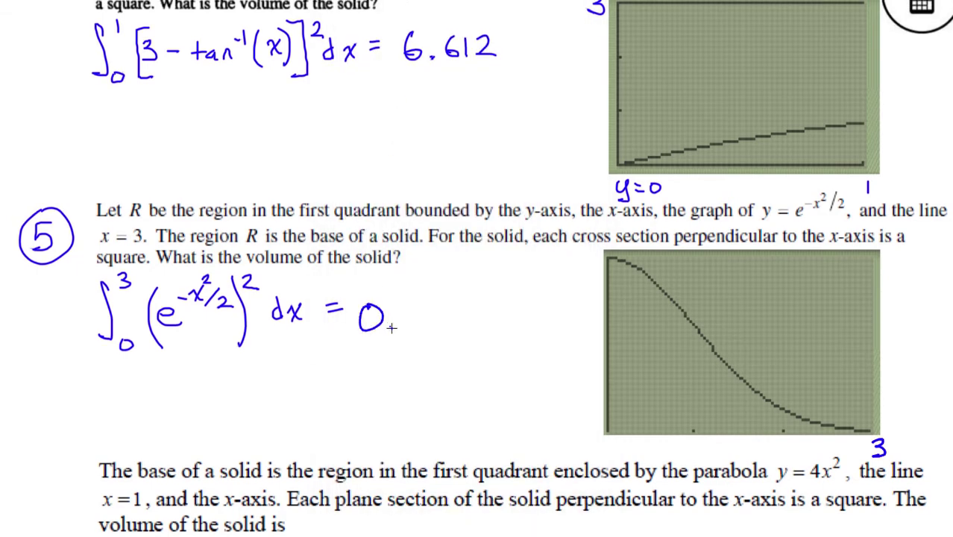